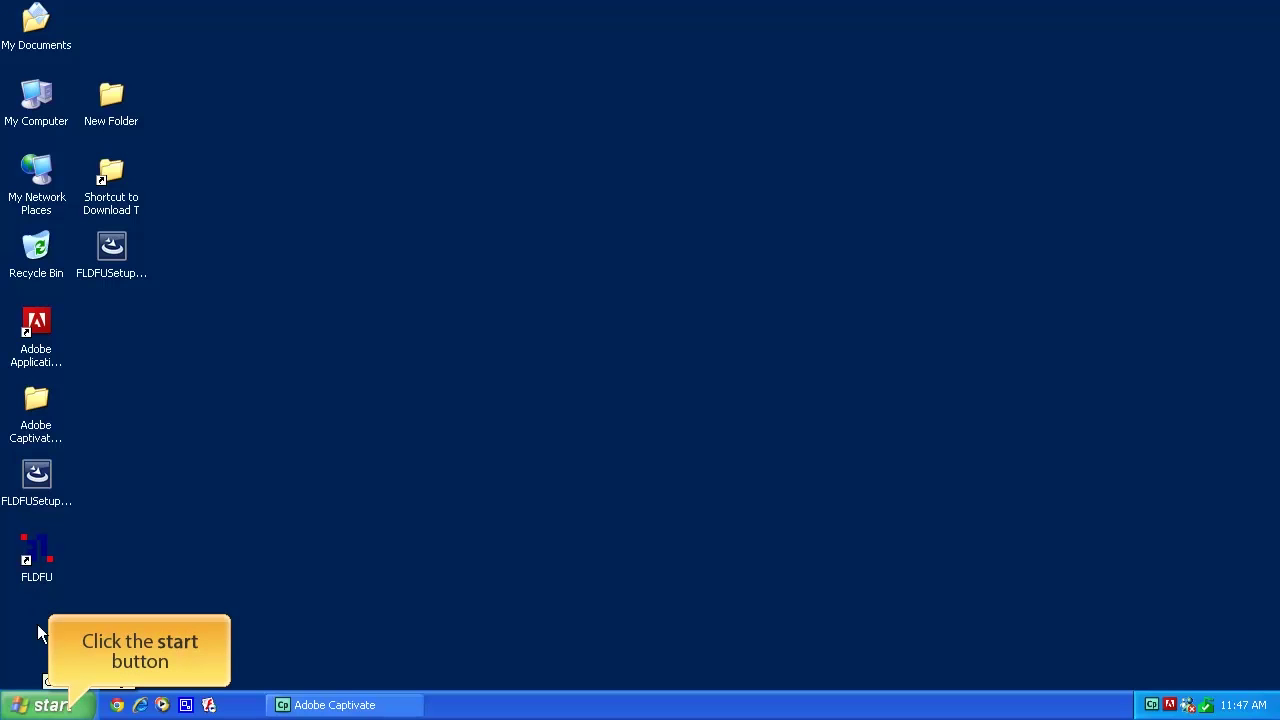
# Launch FLDFU from the Future Logic program group, then close the firmware upgrade application.
pyautogui.click(43, 708)
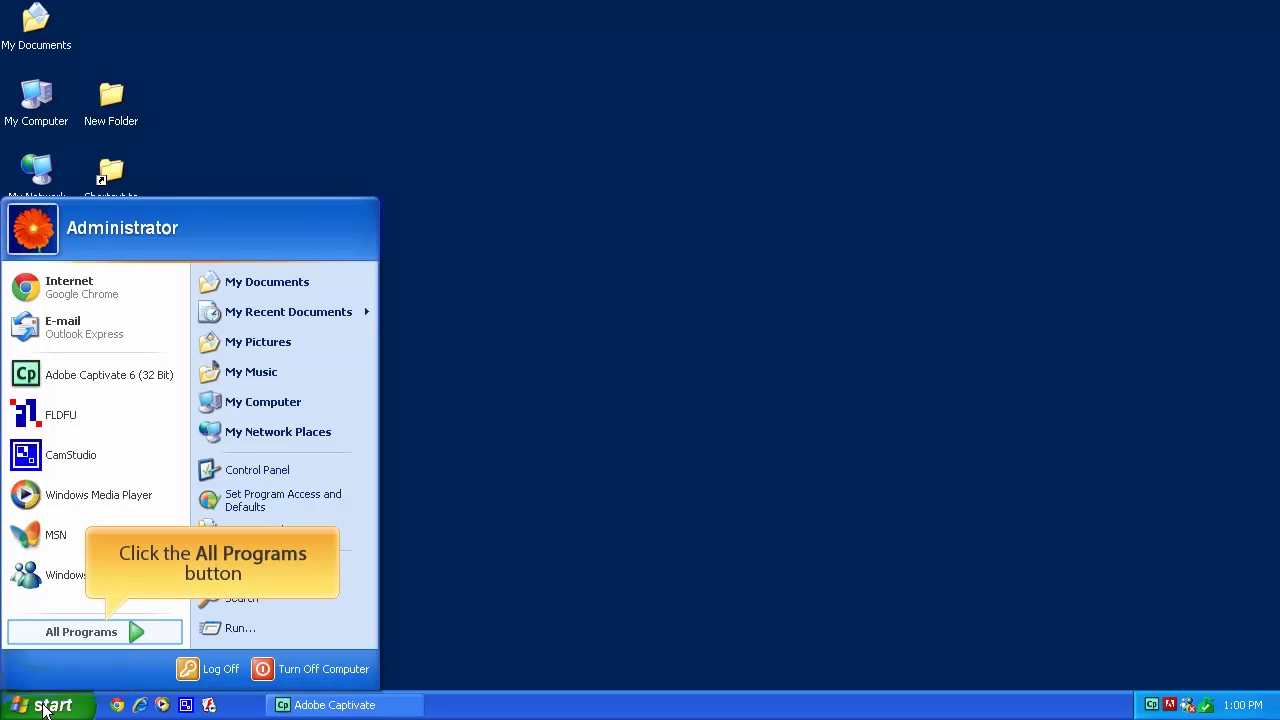
pyautogui.click(80, 631)
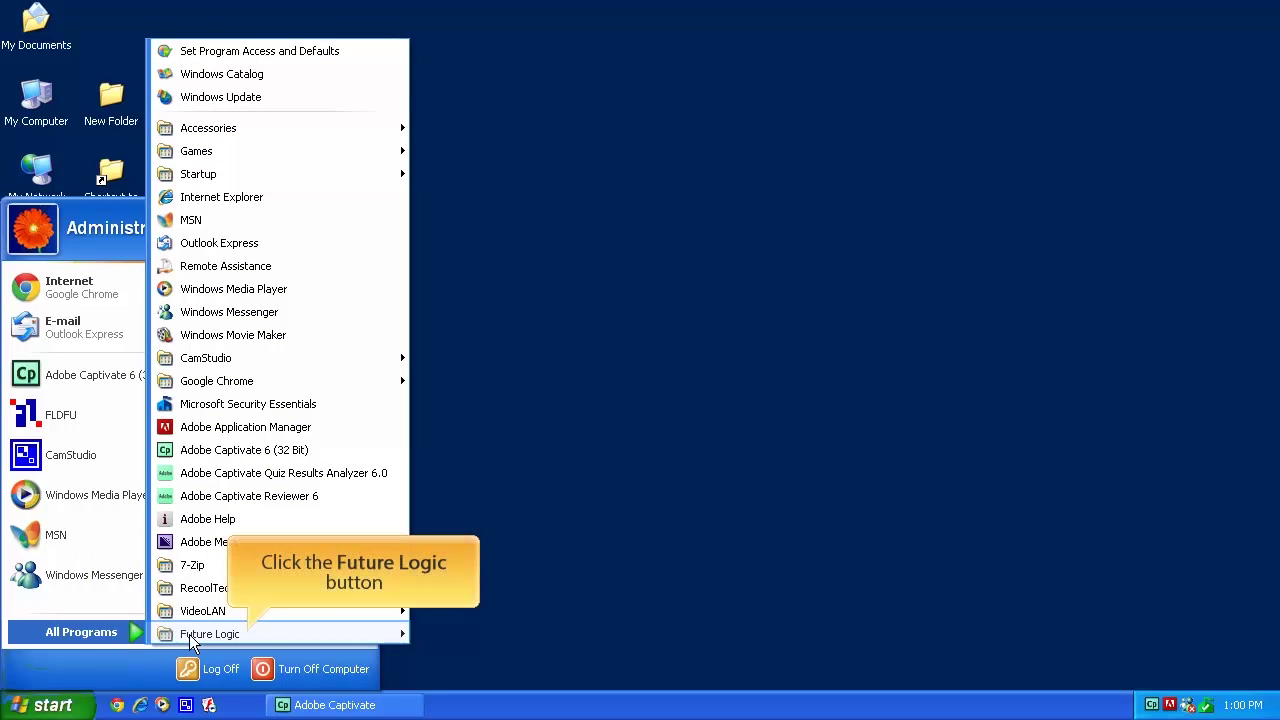
pyautogui.click(219, 634)
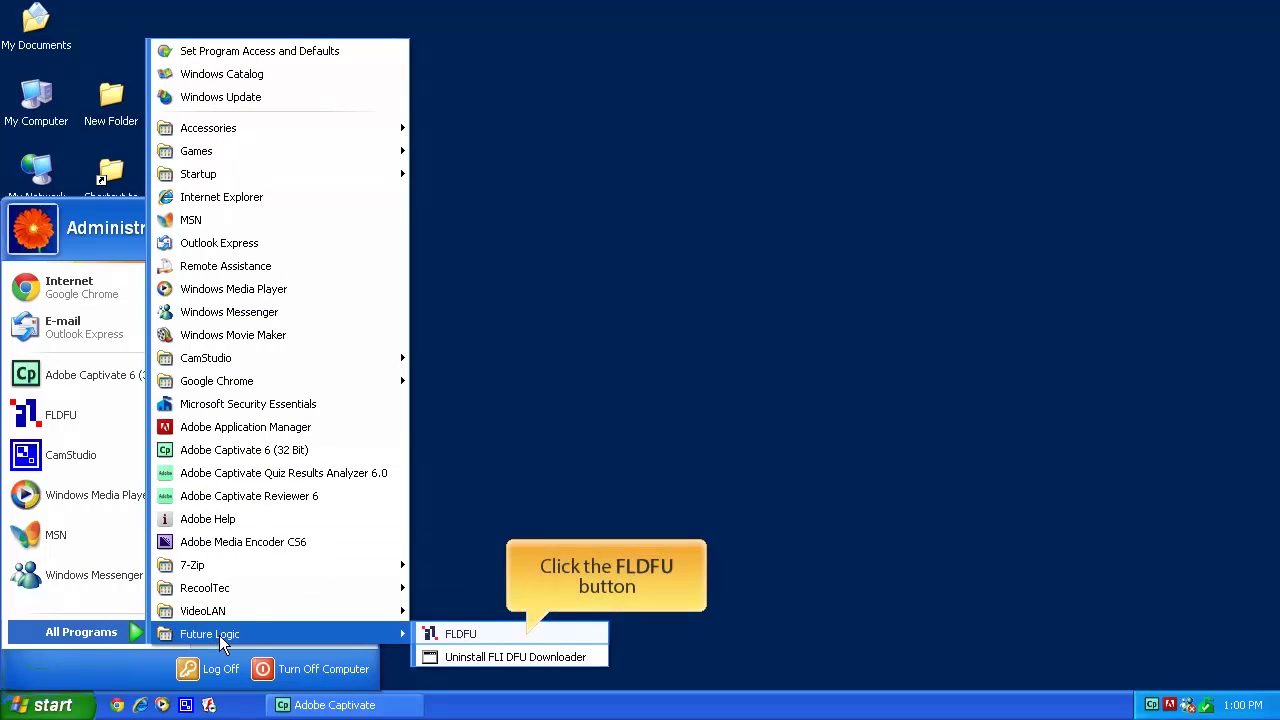
pyautogui.click(470, 633)
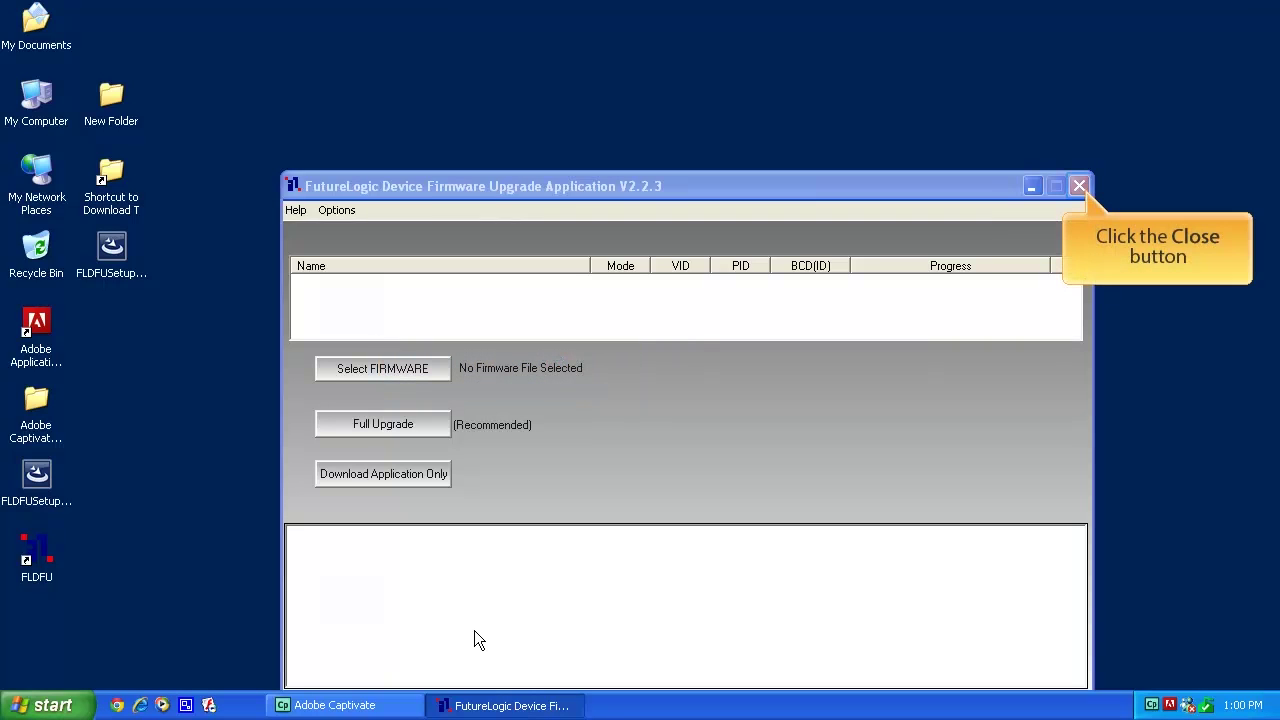
pyautogui.click(1079, 187)
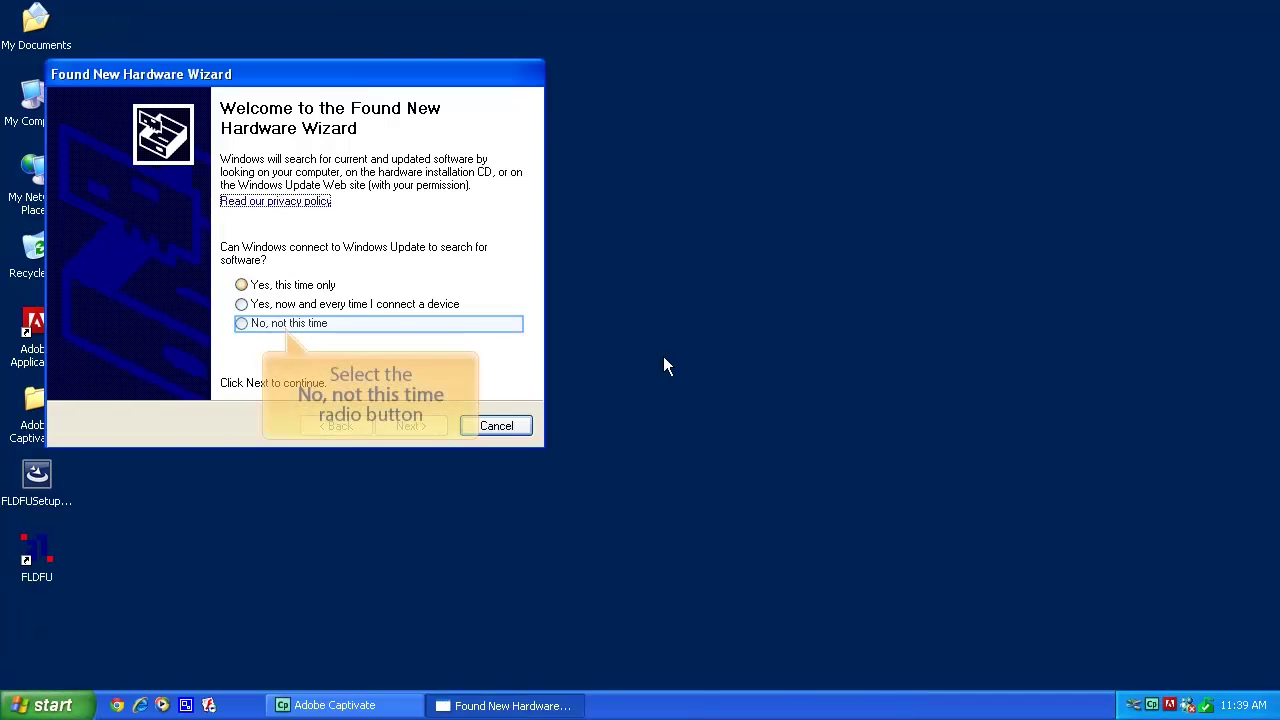
# Decline the Windows Update search and choose installing from a list or specific location.
pyautogui.click(263, 326)
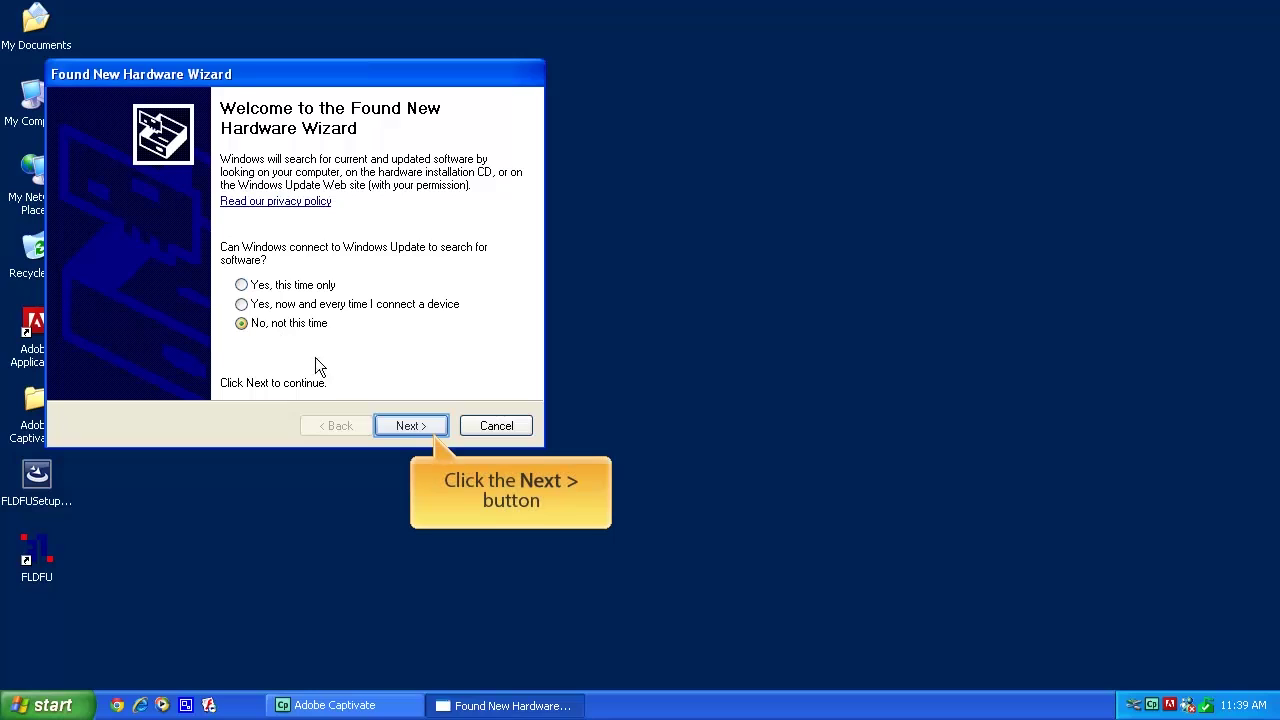
pyautogui.click(410, 424)
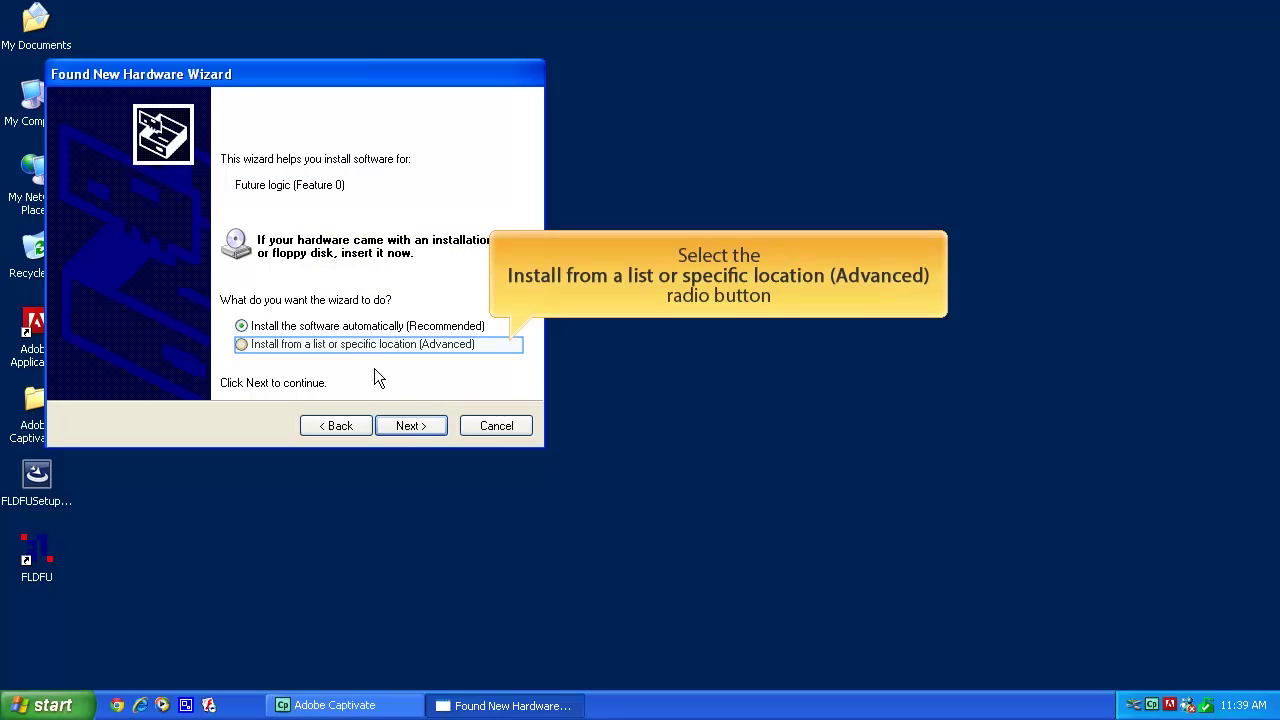
pyautogui.click(356, 343)
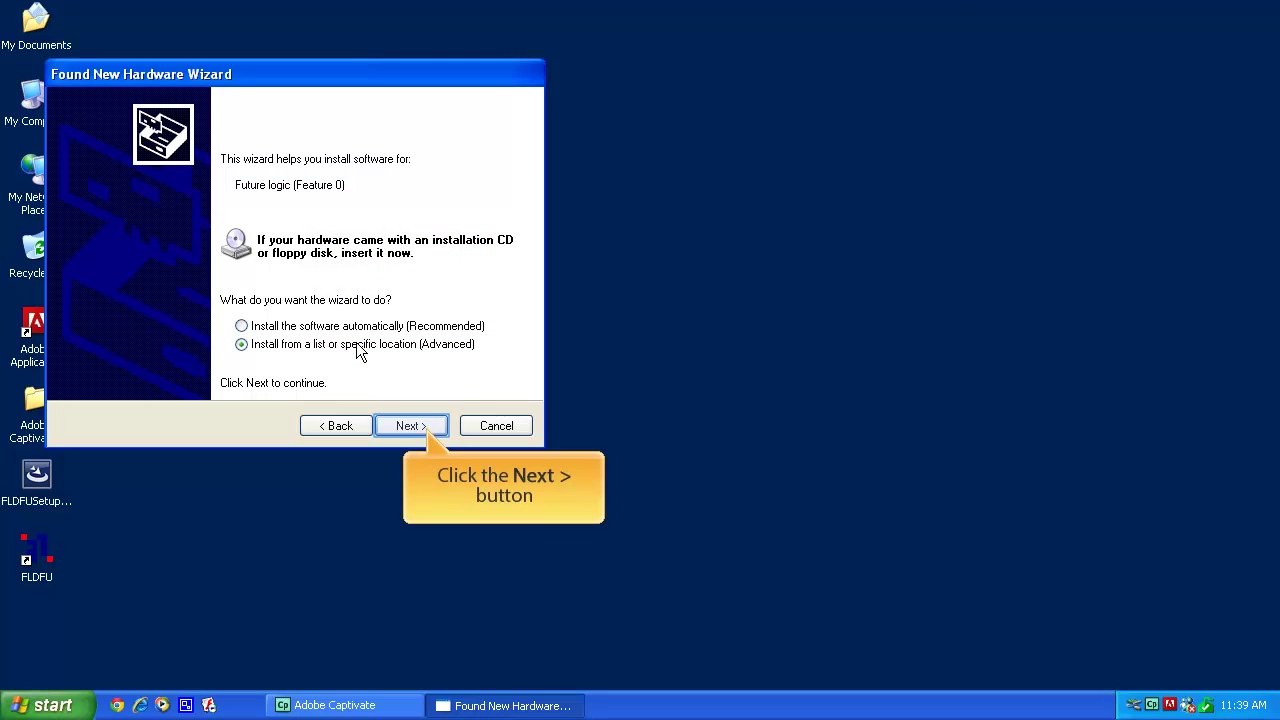
pyautogui.click(405, 428)
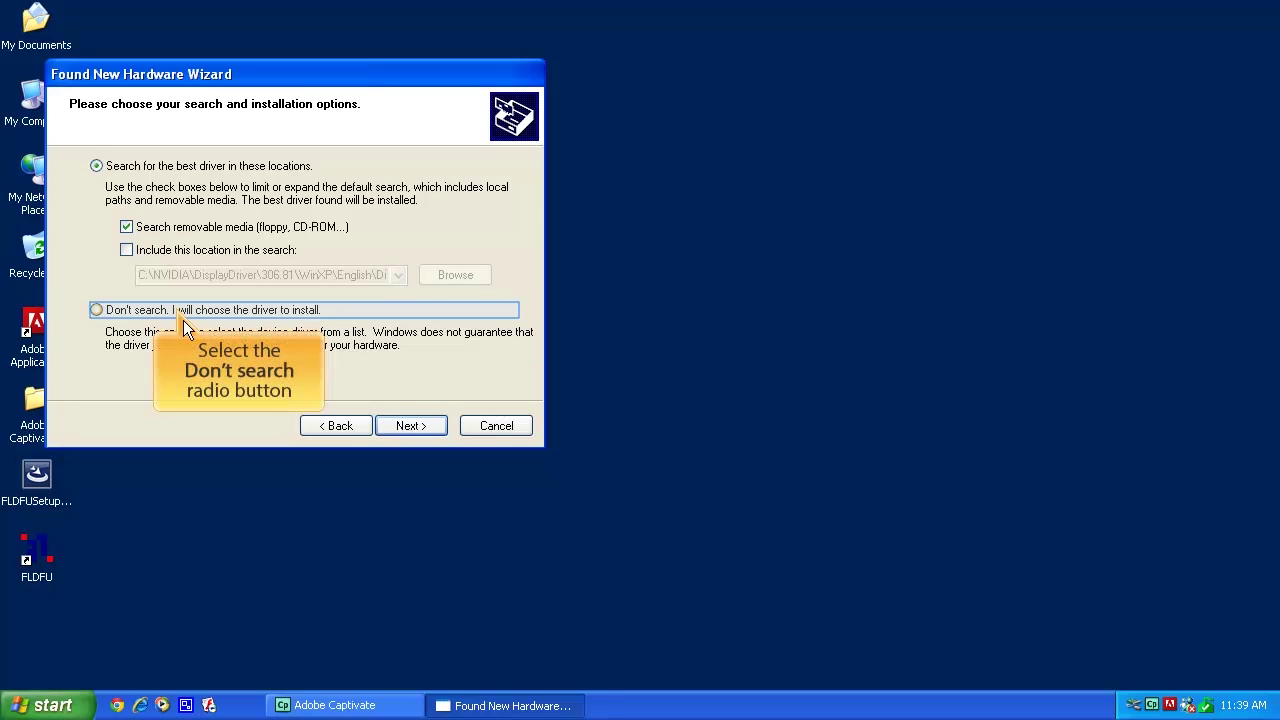
# Choose the Feature 0 driver manually, supplying it from a manufacturer's disk.
pyautogui.click(157, 316)
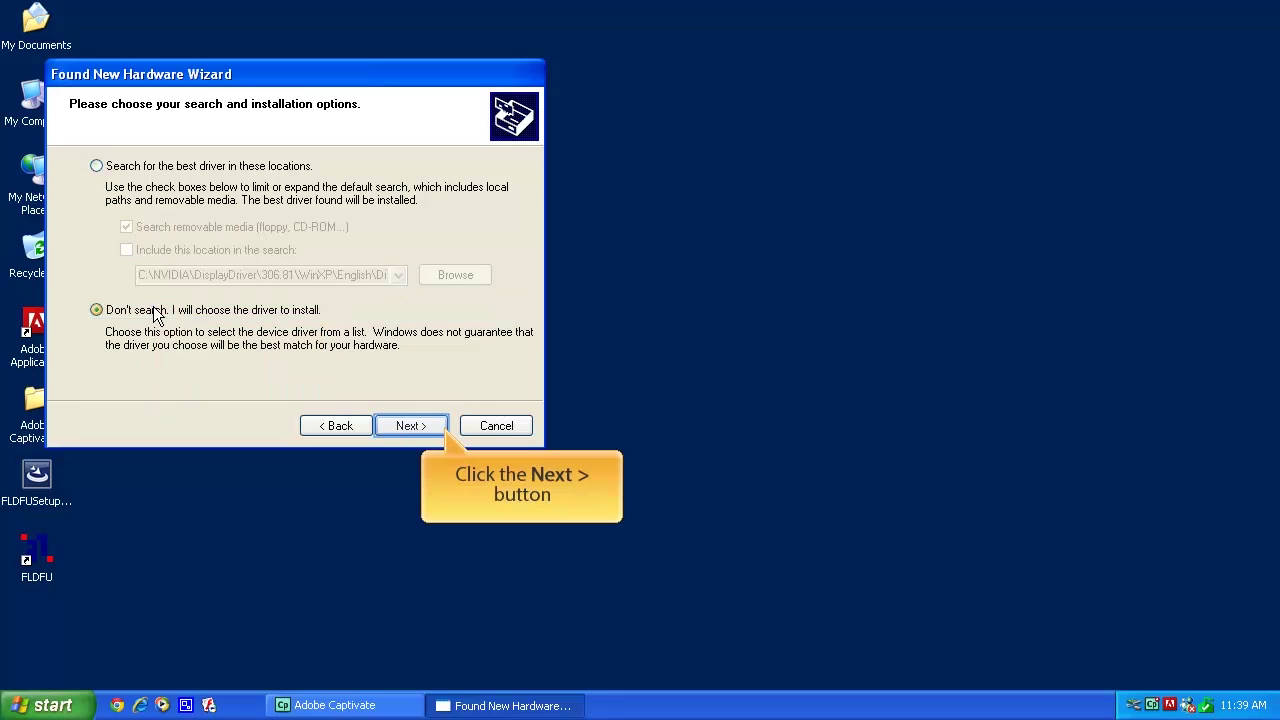
pyautogui.click(427, 425)
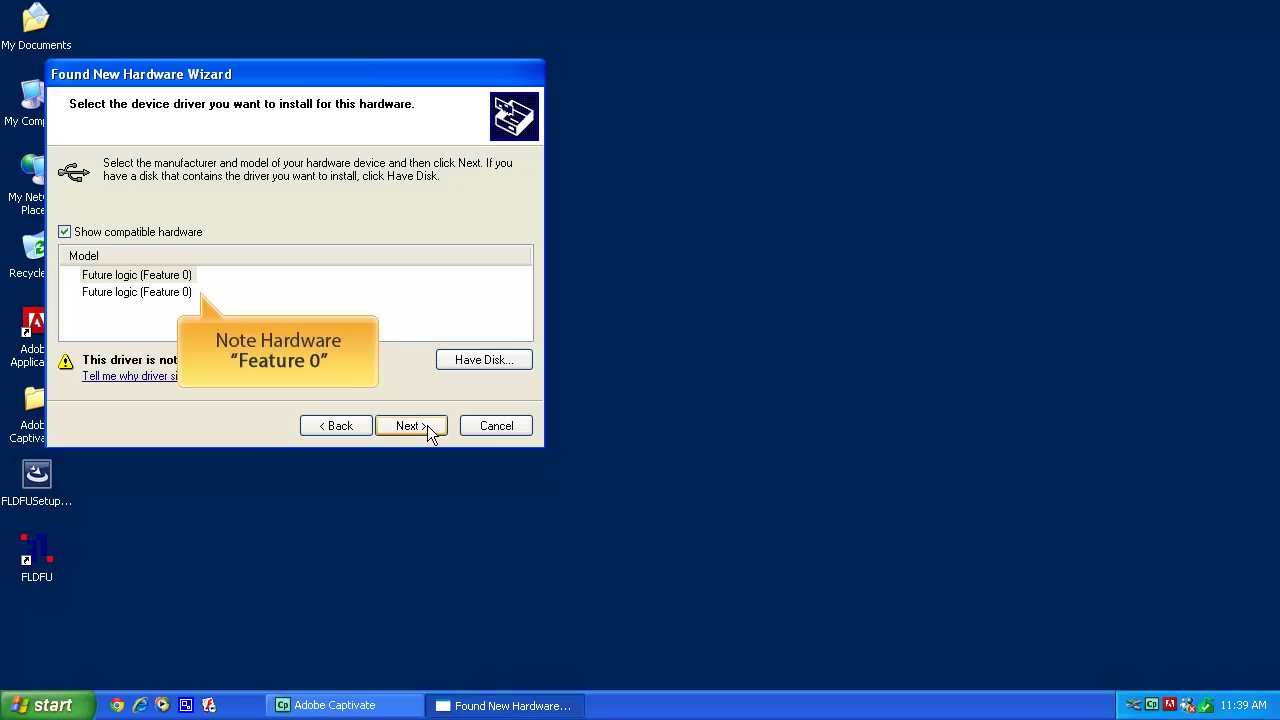
pyautogui.click(468, 362)
# Browse to C:\Program Files\FutureLogic\FLI DFU Downloader for the driver file.
pyautogui.click(458, 357)
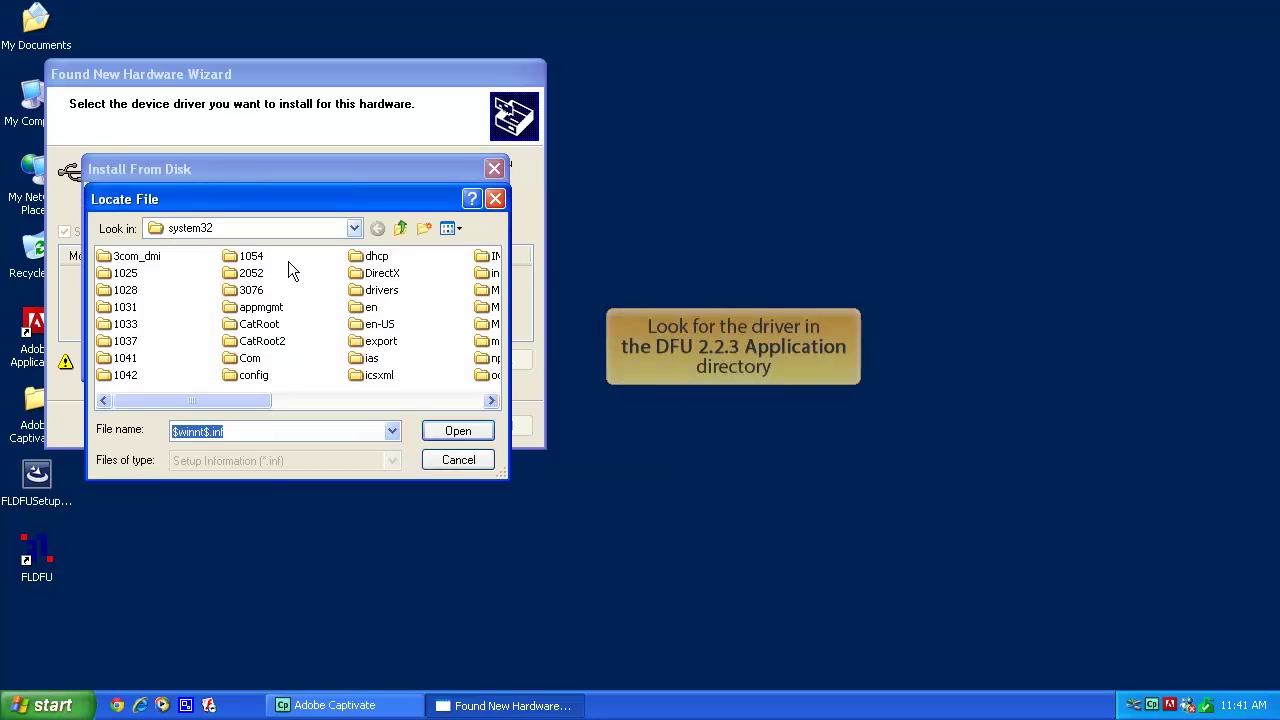
pyautogui.click(190, 228)
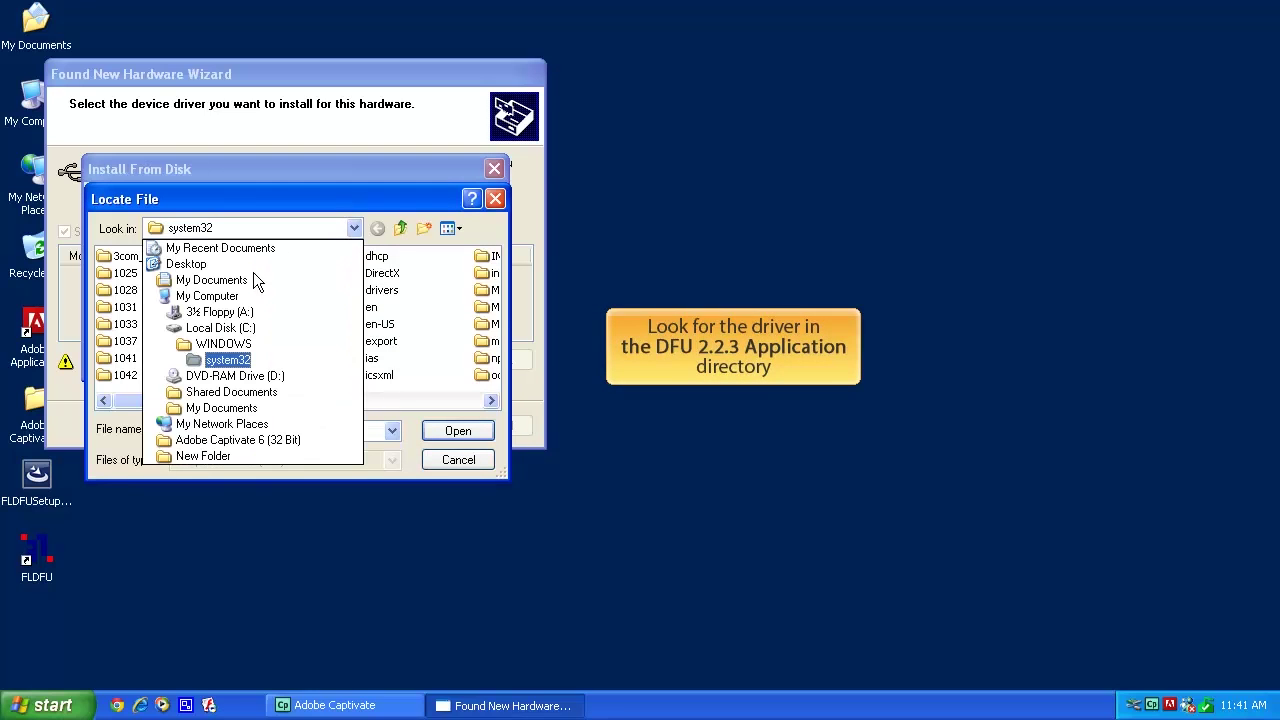
pyautogui.click(215, 296)
pyautogui.doubleClick(134, 272)
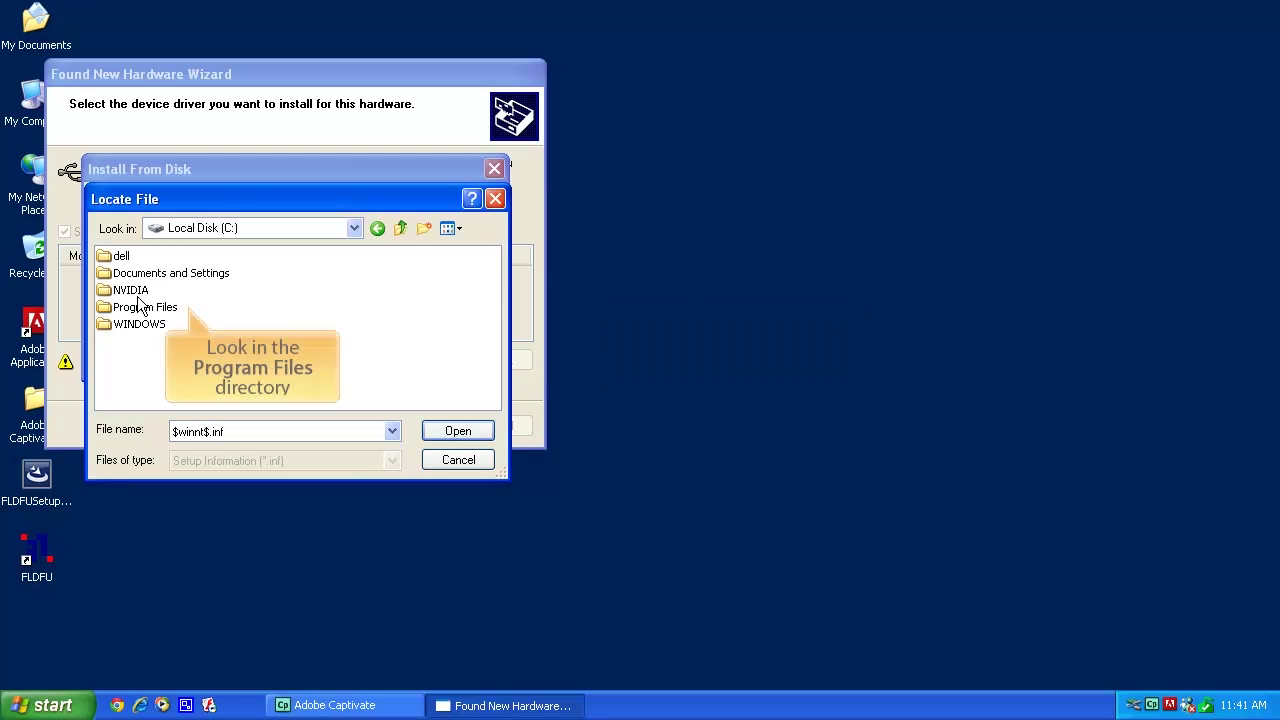
pyautogui.doubleClick(140, 307)
pyautogui.doubleClick(335, 291)
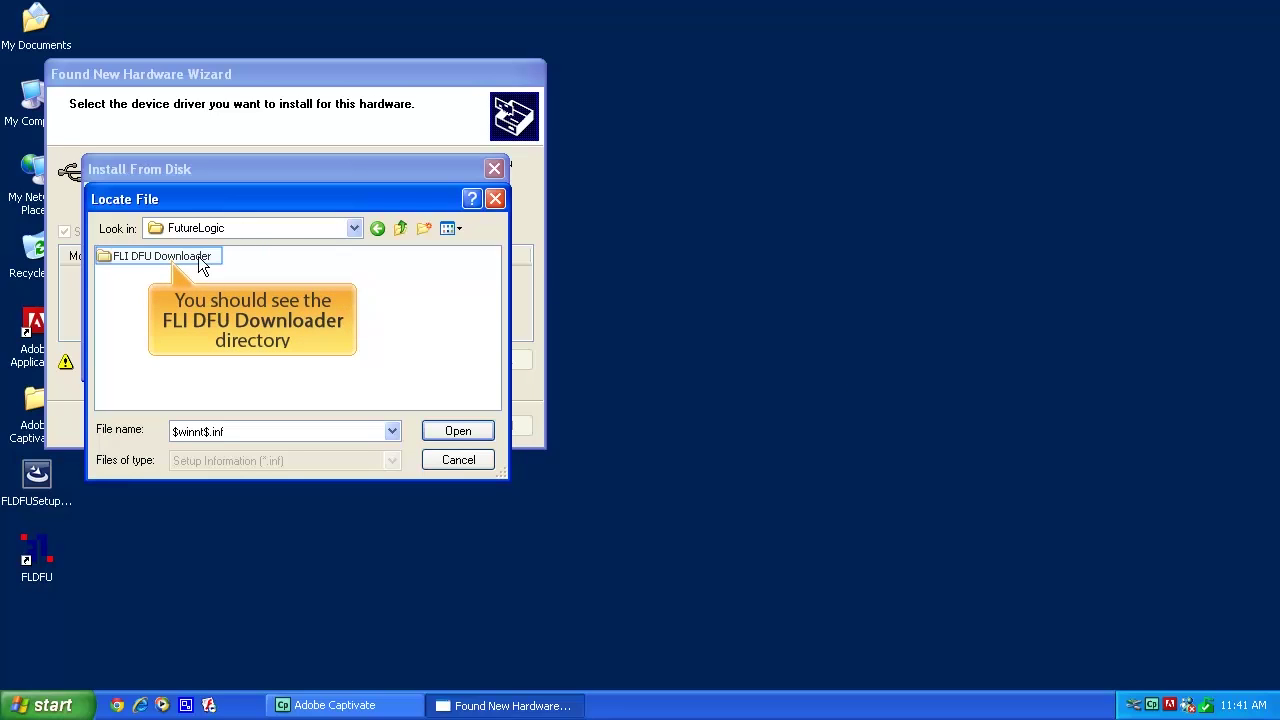
pyautogui.doubleClick(170, 258)
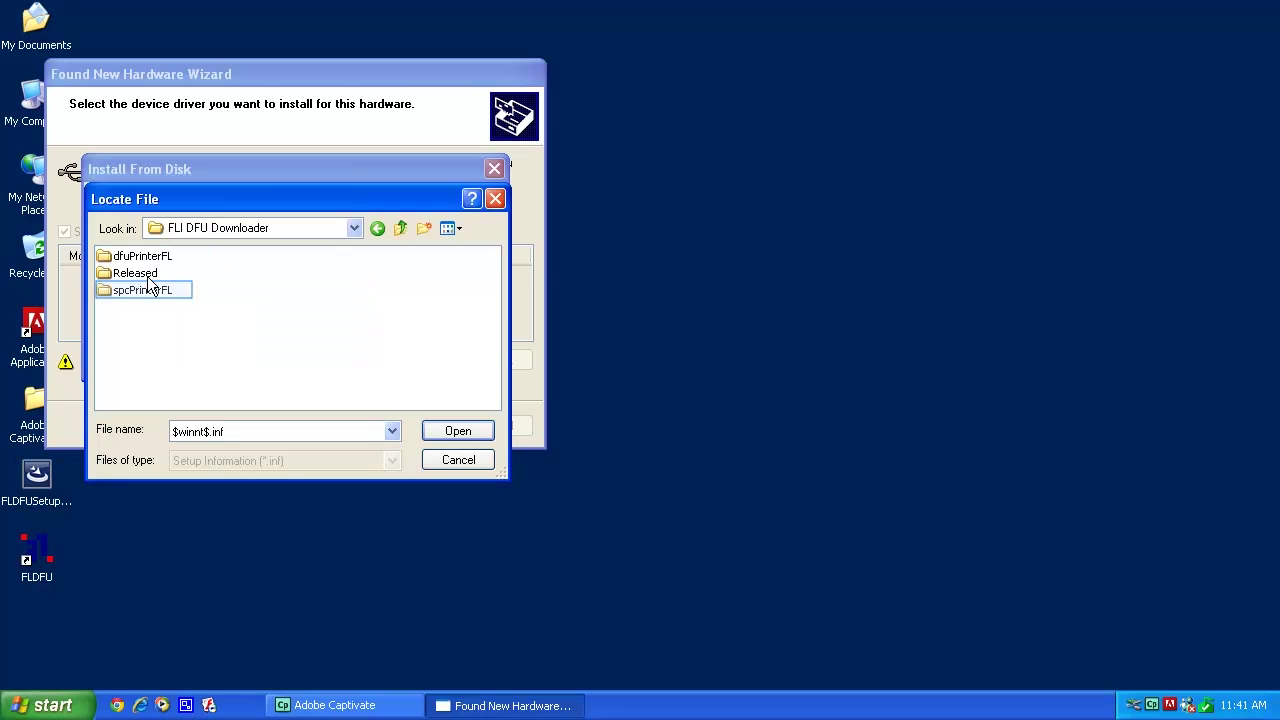
# Select the spcPrinterFL setup file in the spcPrinterFL folder as the driver.
pyautogui.click(148, 292)
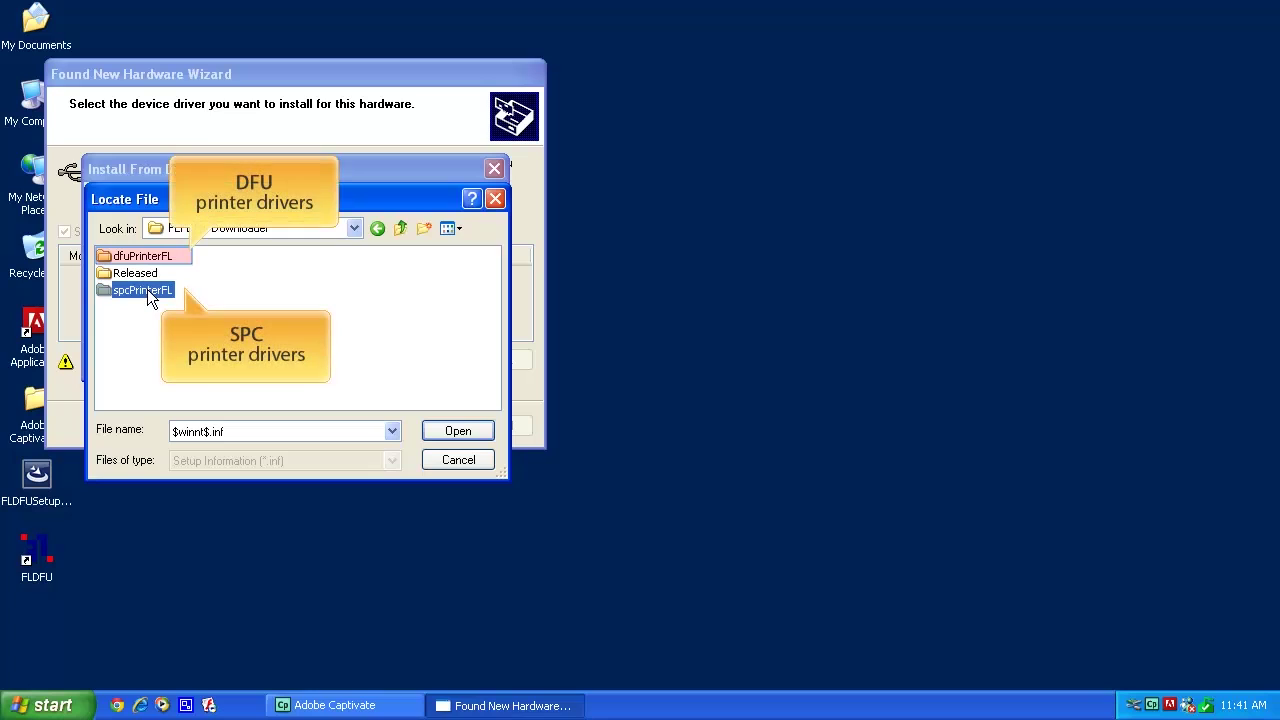
pyautogui.click(150, 258)
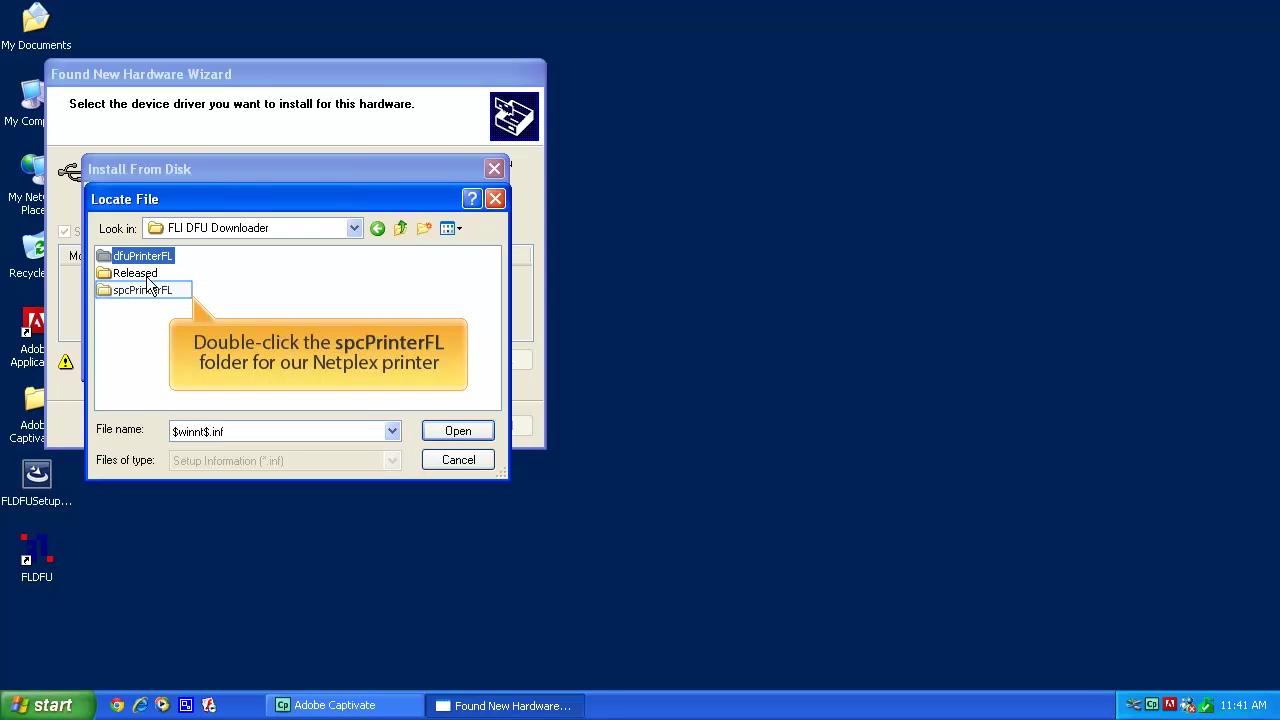
pyautogui.doubleClick(148, 292)
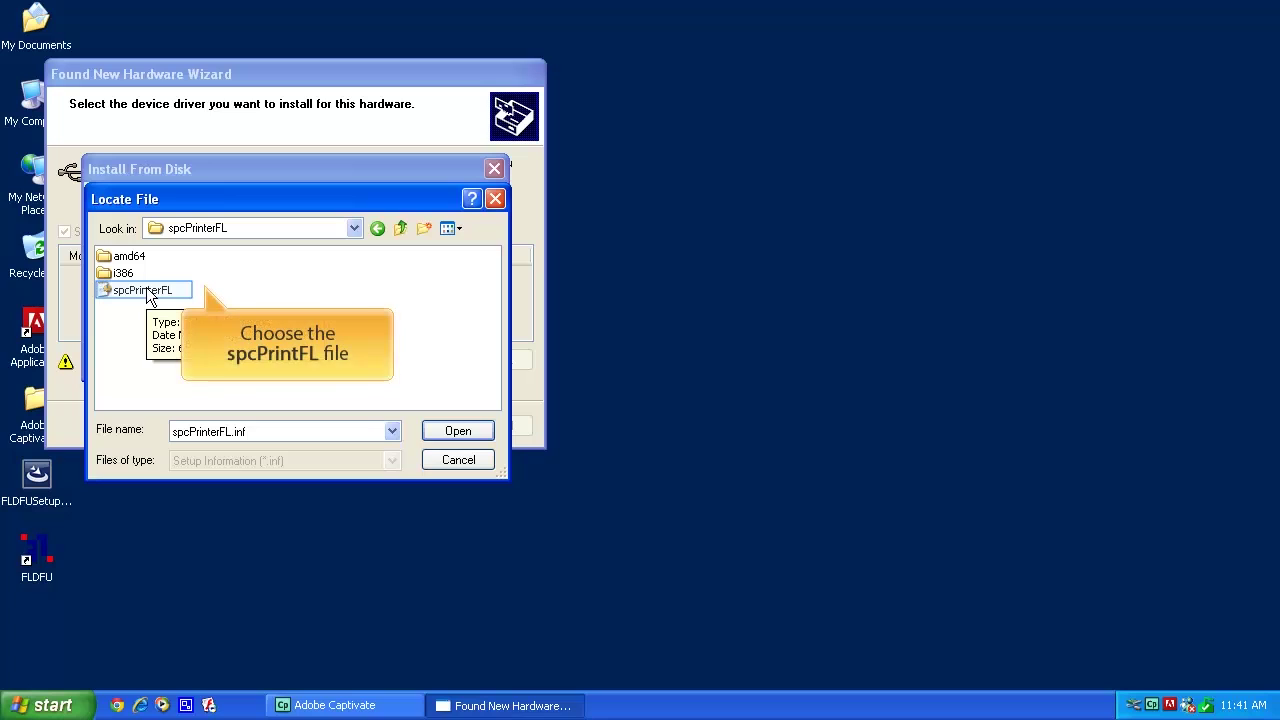
pyautogui.click(148, 290)
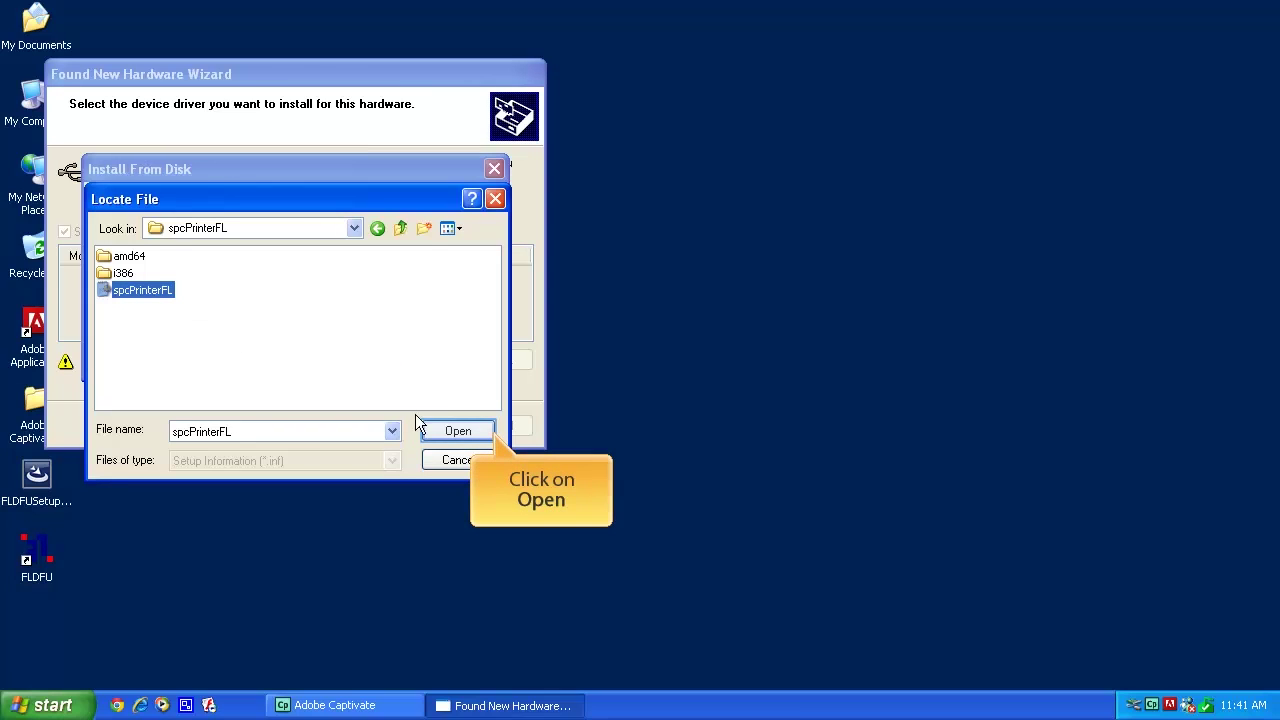
pyautogui.click(452, 432)
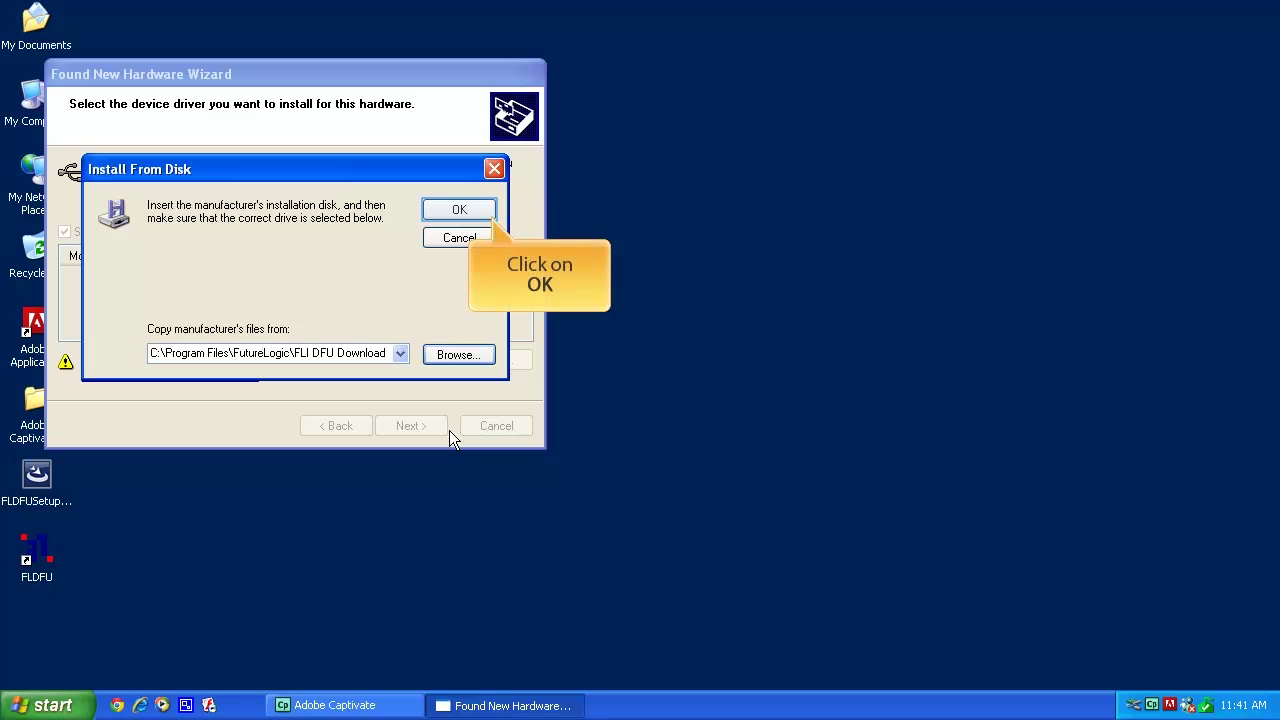
# Install the untested Future logic (Feature 0) driver anyway and finish the wizard.
pyautogui.click(457, 210)
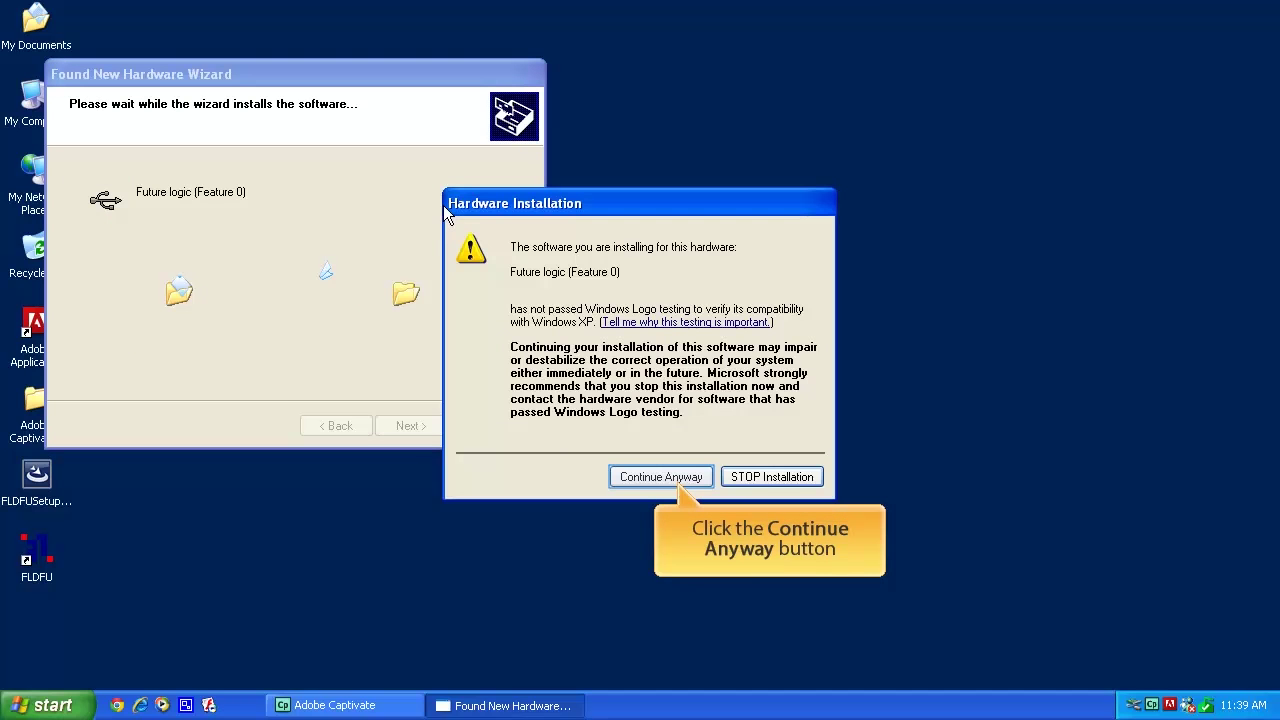
pyautogui.click(655, 479)
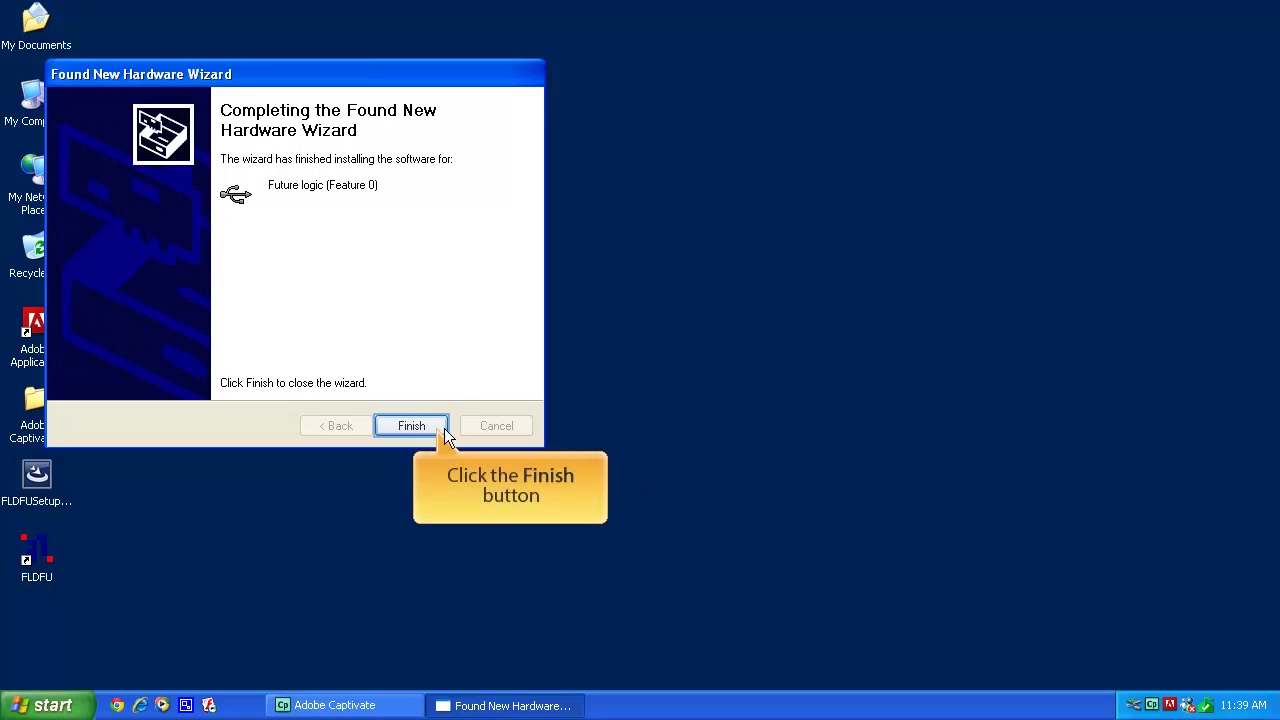
pyautogui.click(414, 425)
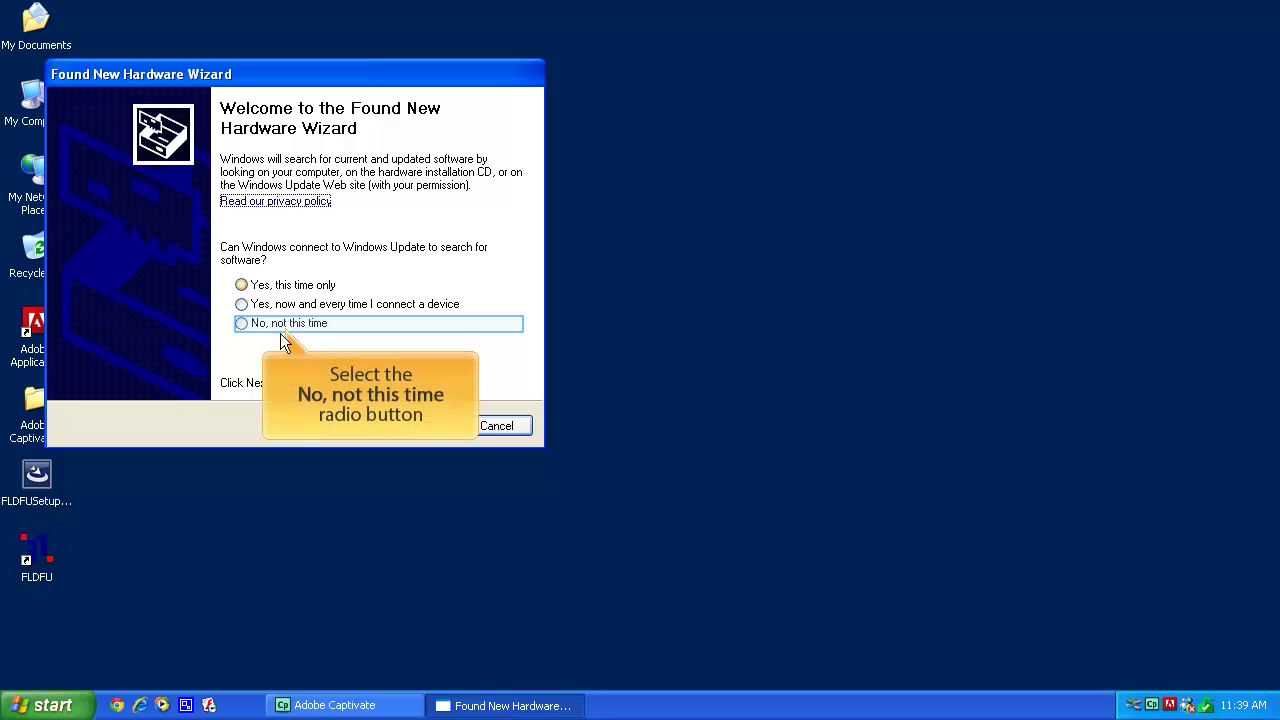
# Decline the Windows Update search and opt to supply the Feature 108 driver from disk.
pyautogui.click(250, 325)
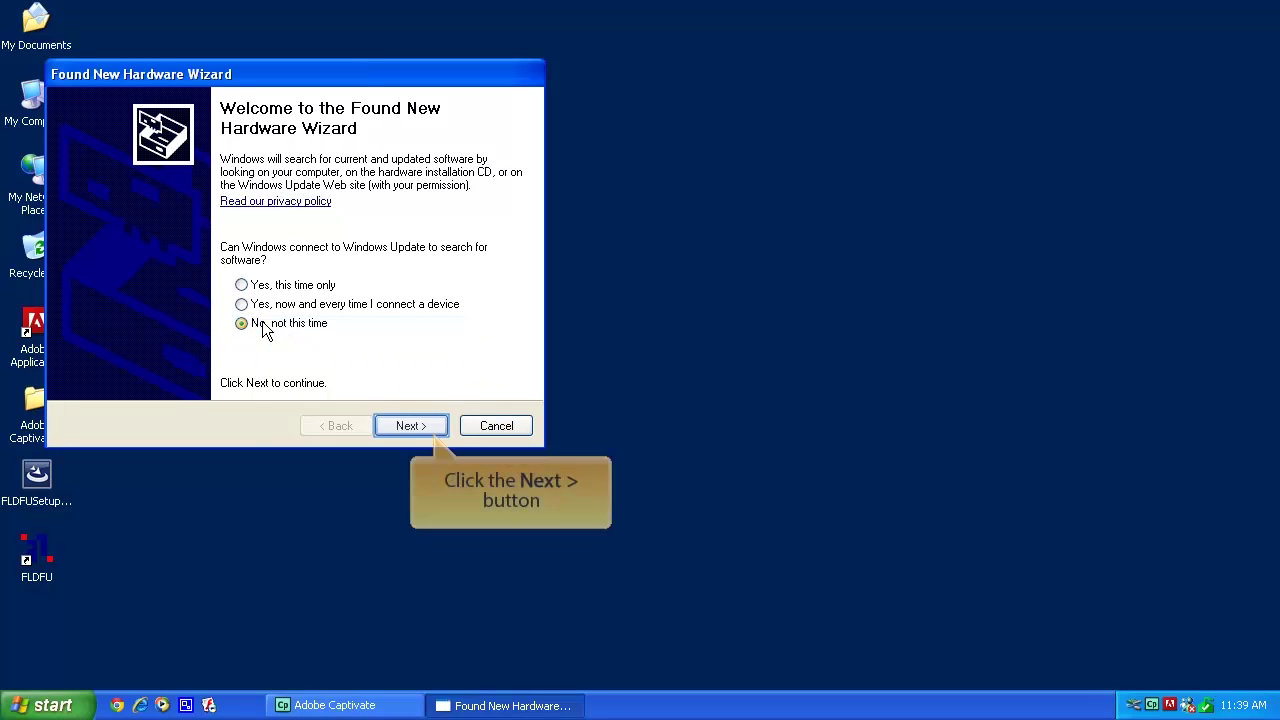
pyautogui.click(410, 425)
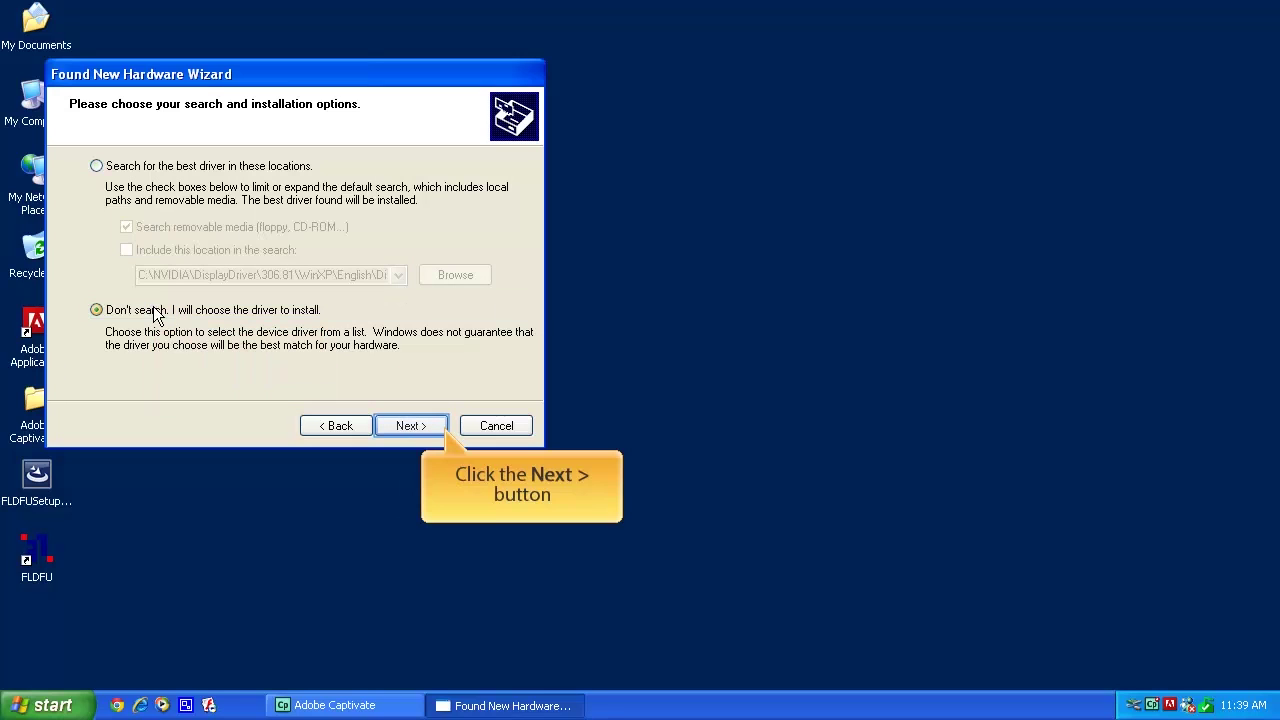
pyautogui.click(427, 426)
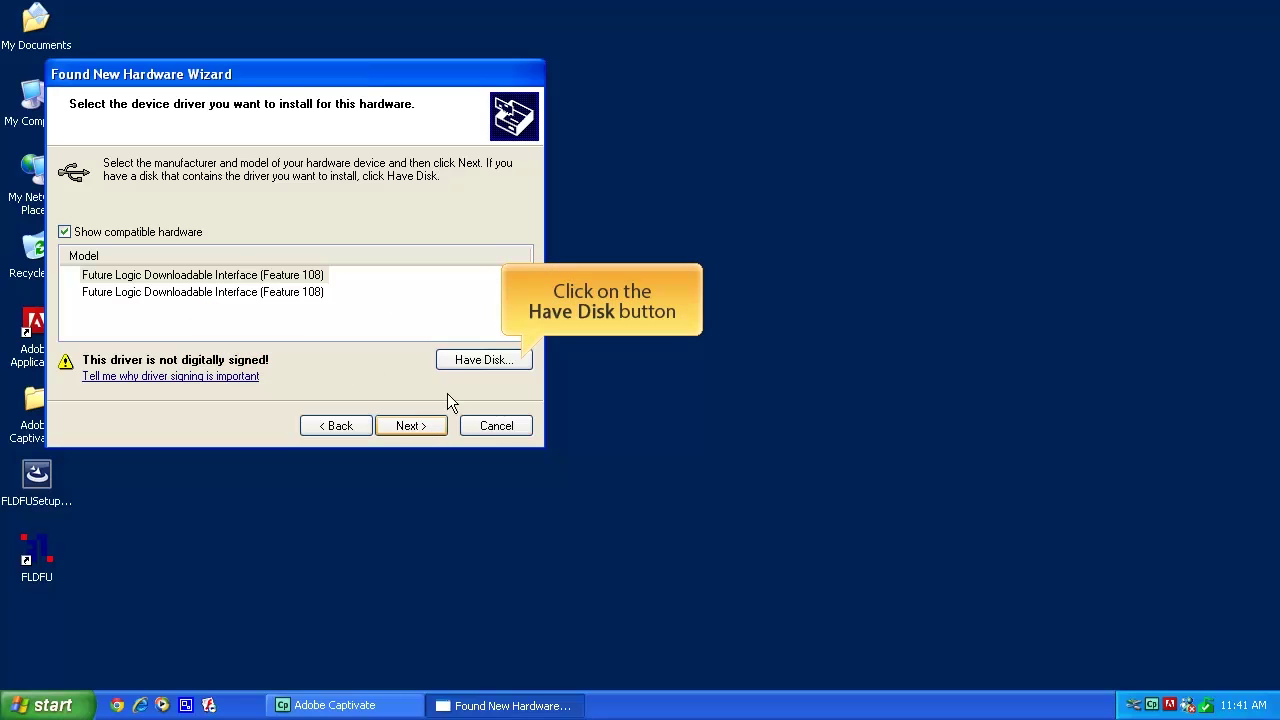
pyautogui.click(468, 360)
# Load the spcPrinterFL driver file and install the unsigned Feature 108 driver anyway.
pyautogui.click(460, 357)
pyautogui.doubleClick(168, 256)
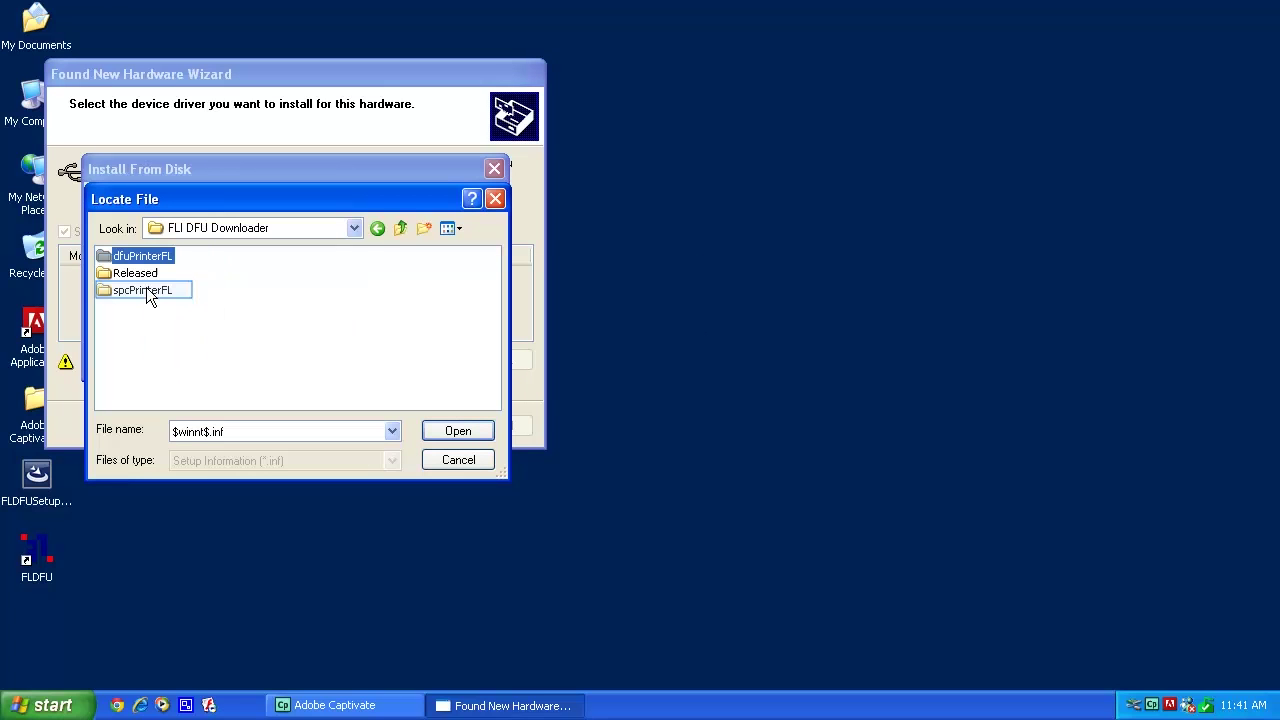
pyautogui.click(146, 290)
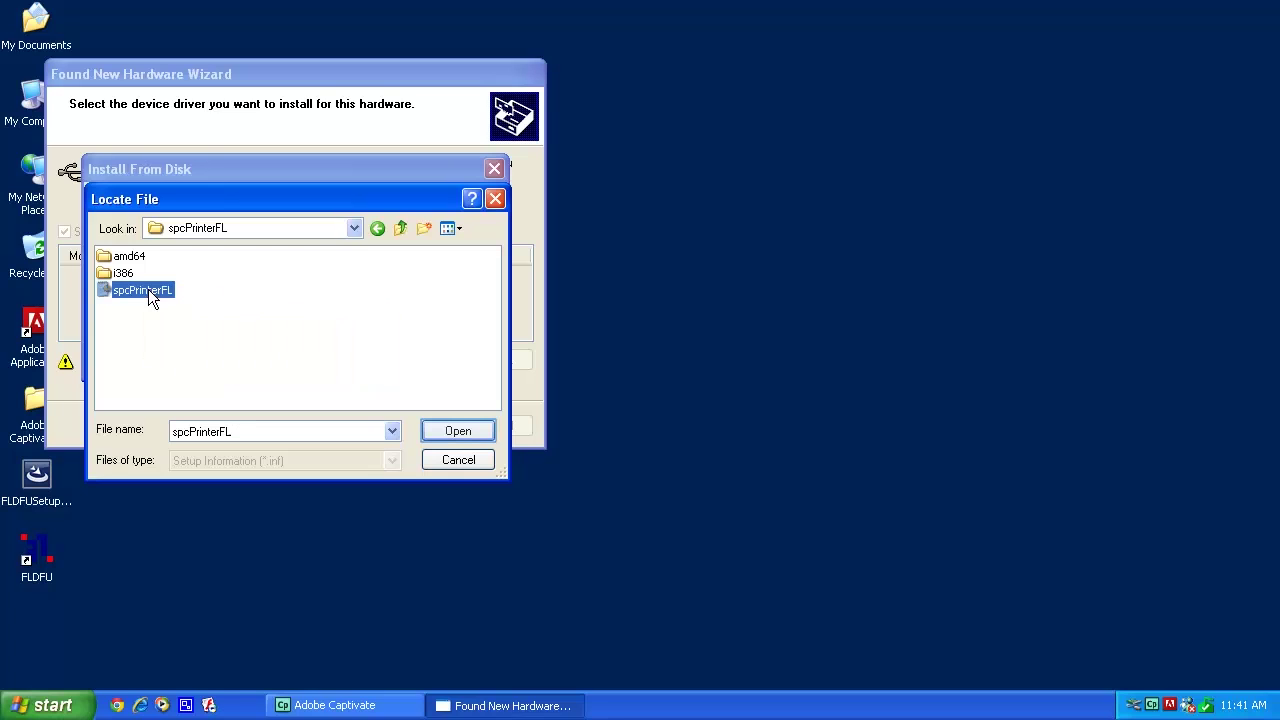
pyautogui.click(450, 431)
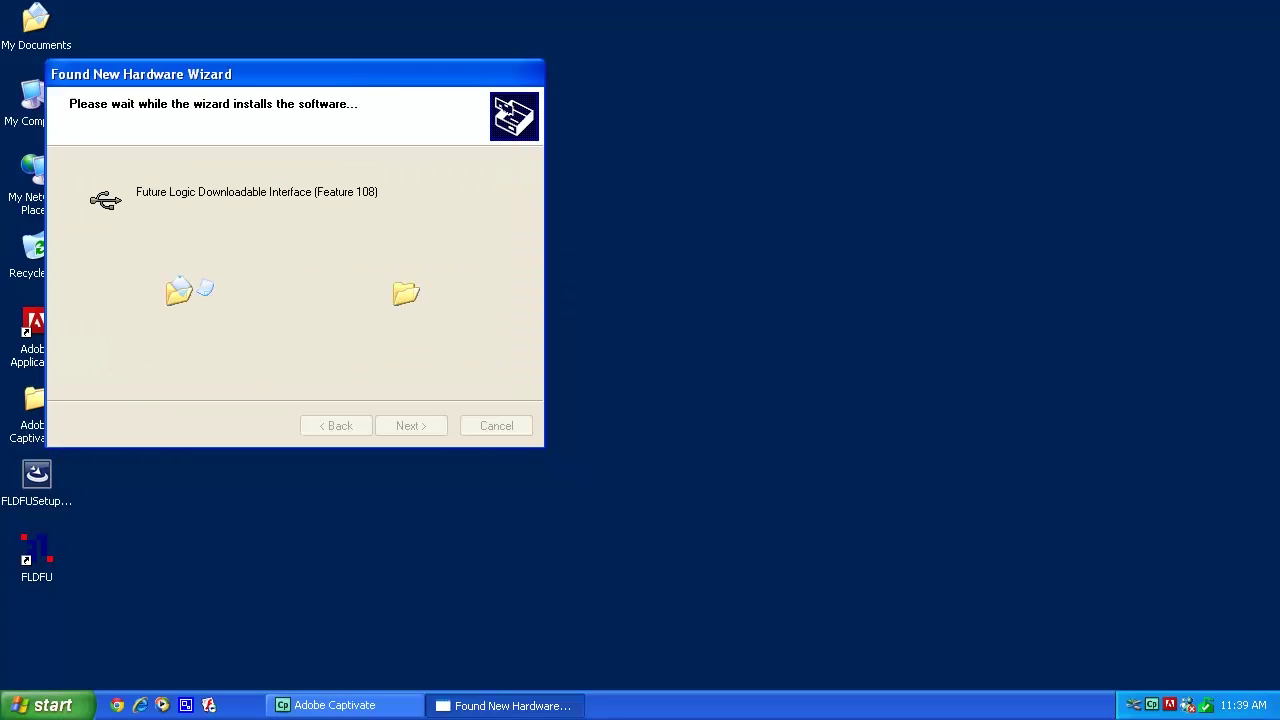
pyautogui.click(654, 478)
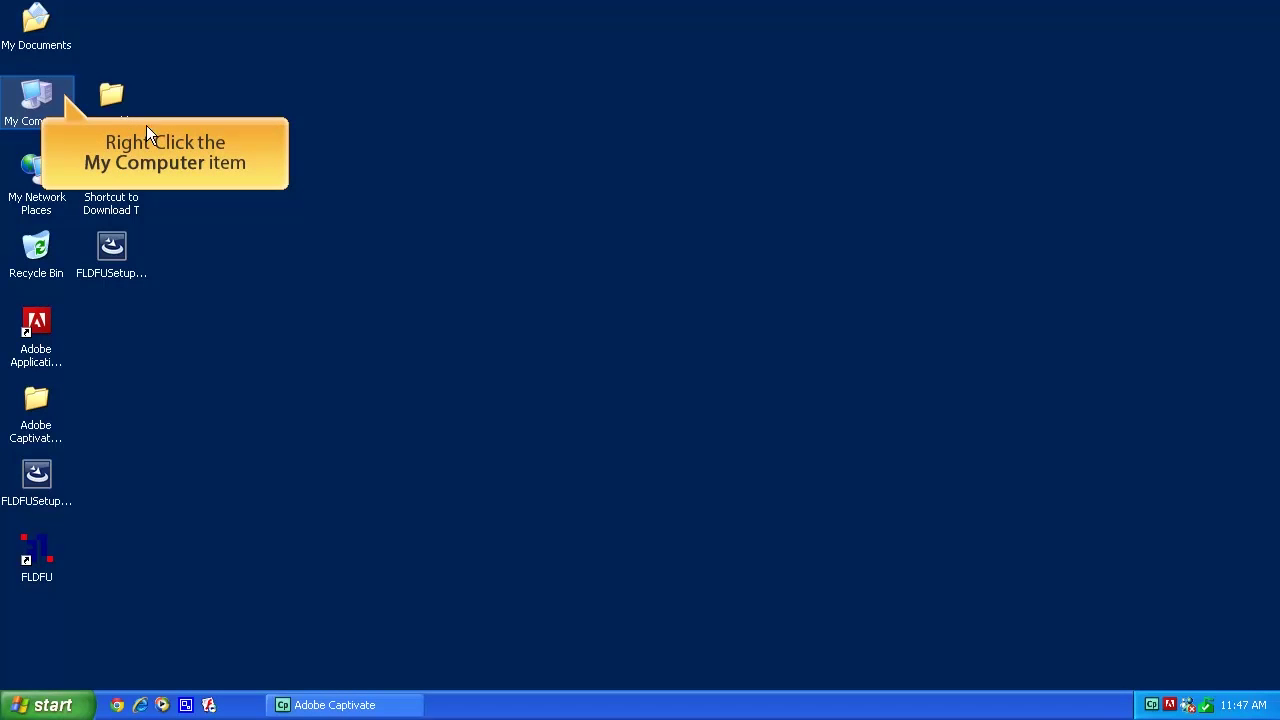
pyautogui.rightClick(40, 85)
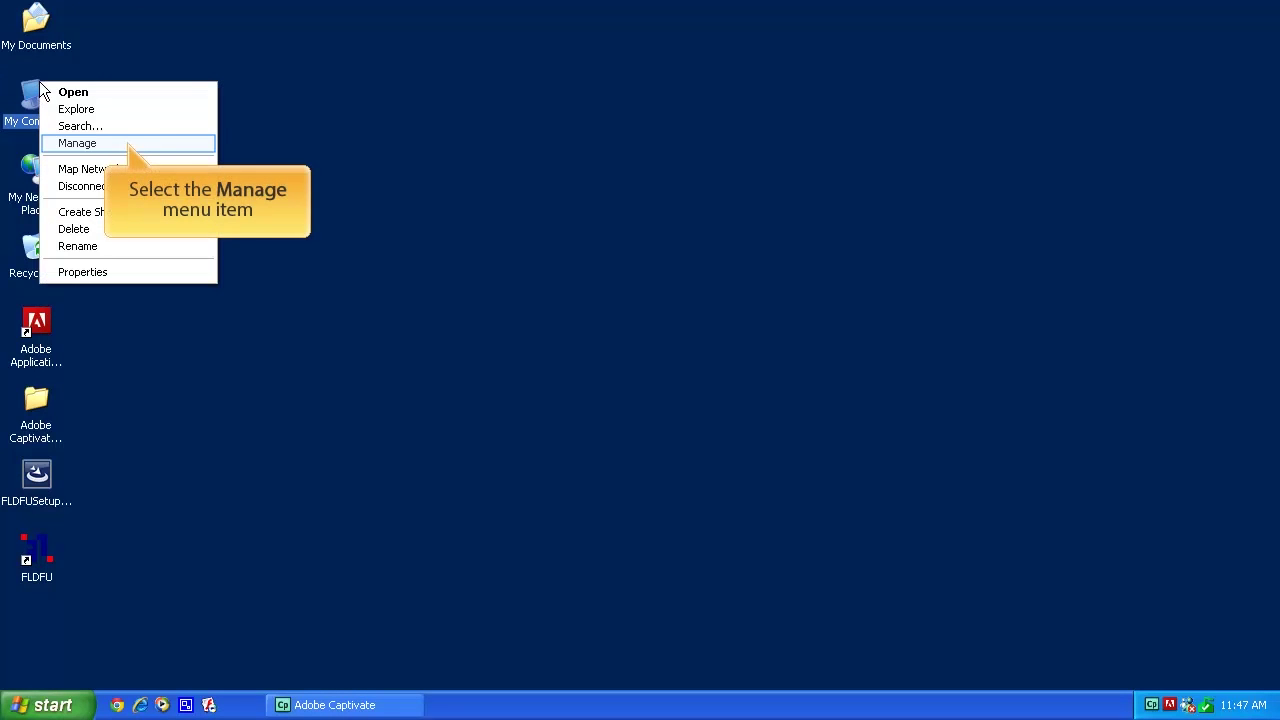
pyautogui.click(91, 144)
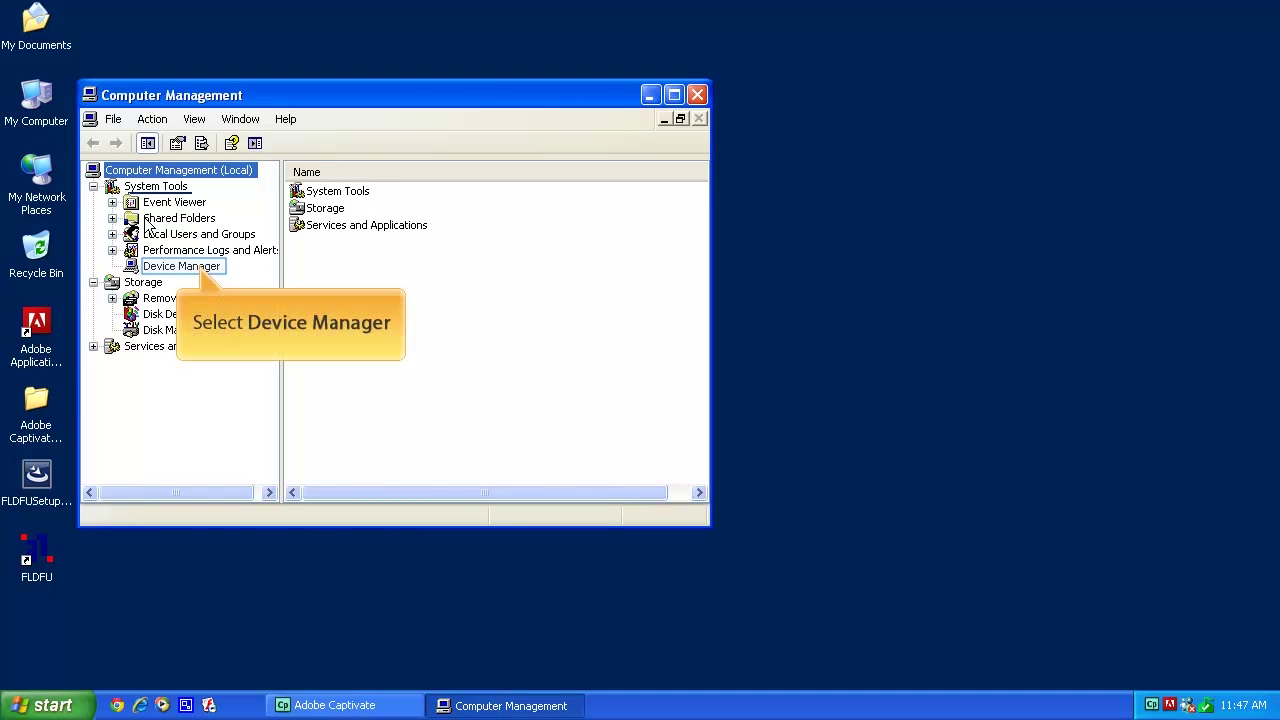
pyautogui.click(180, 267)
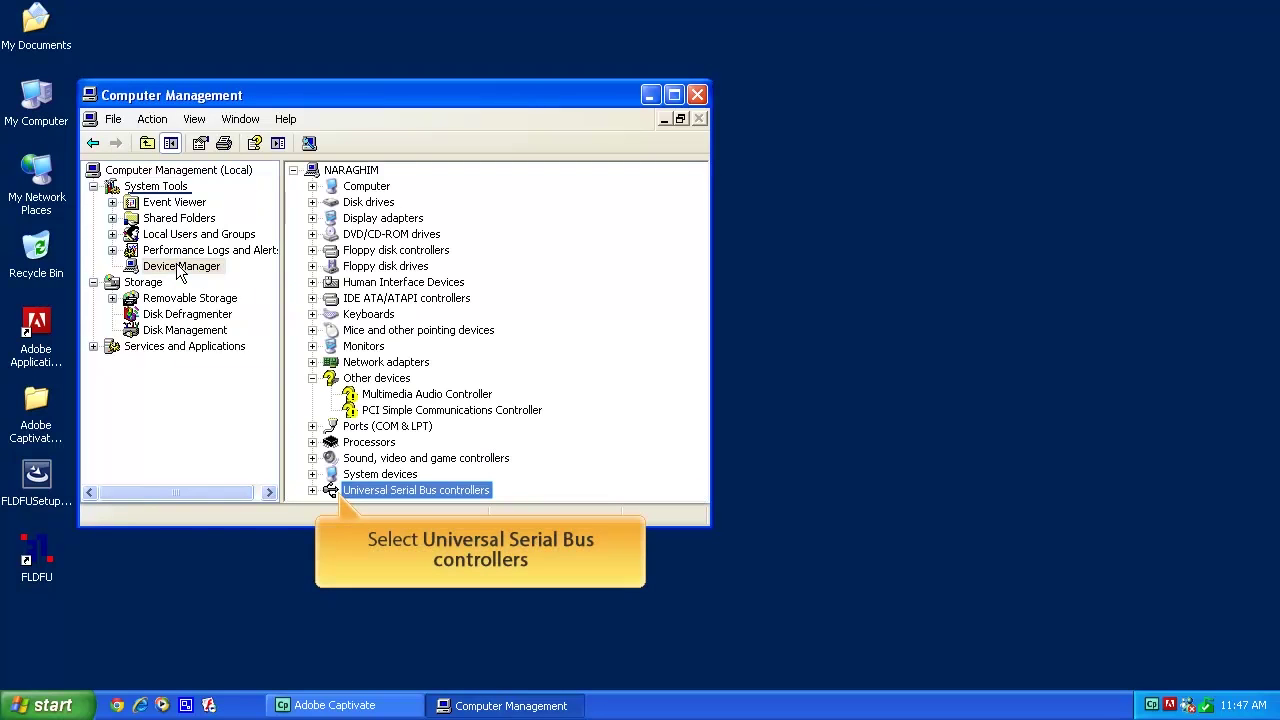
pyautogui.click(313, 490)
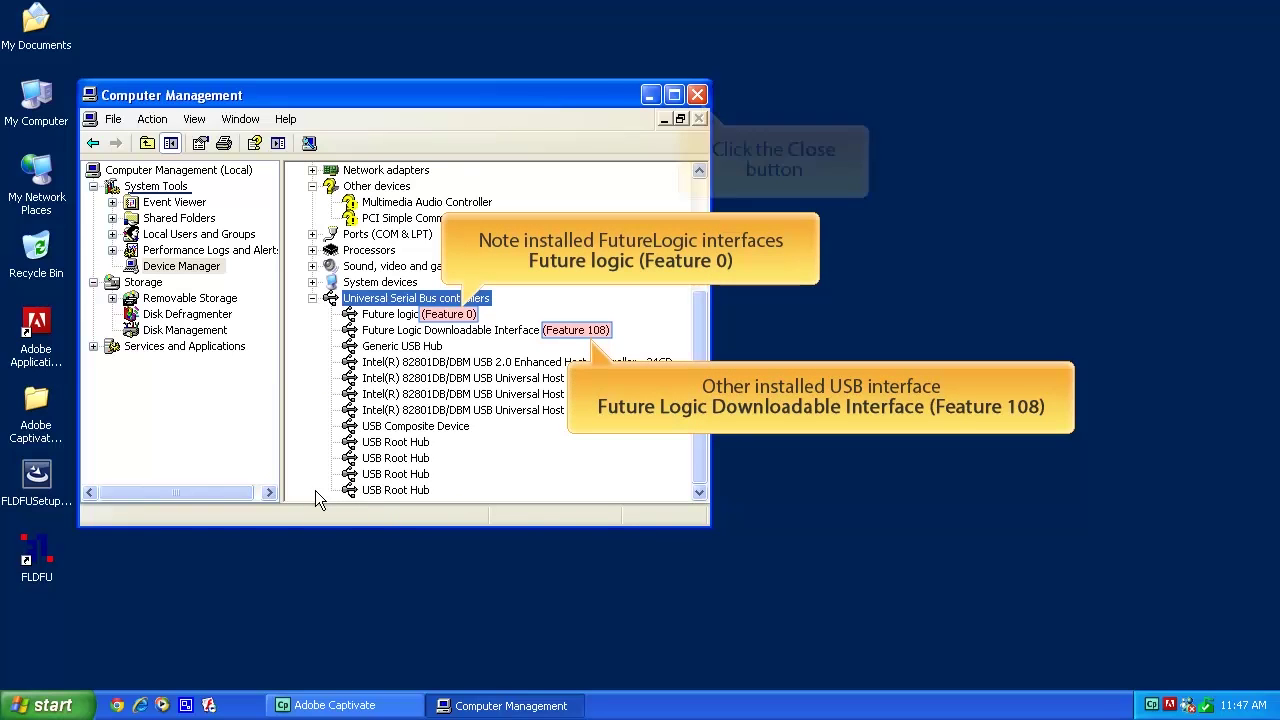
pyautogui.click(697, 95)
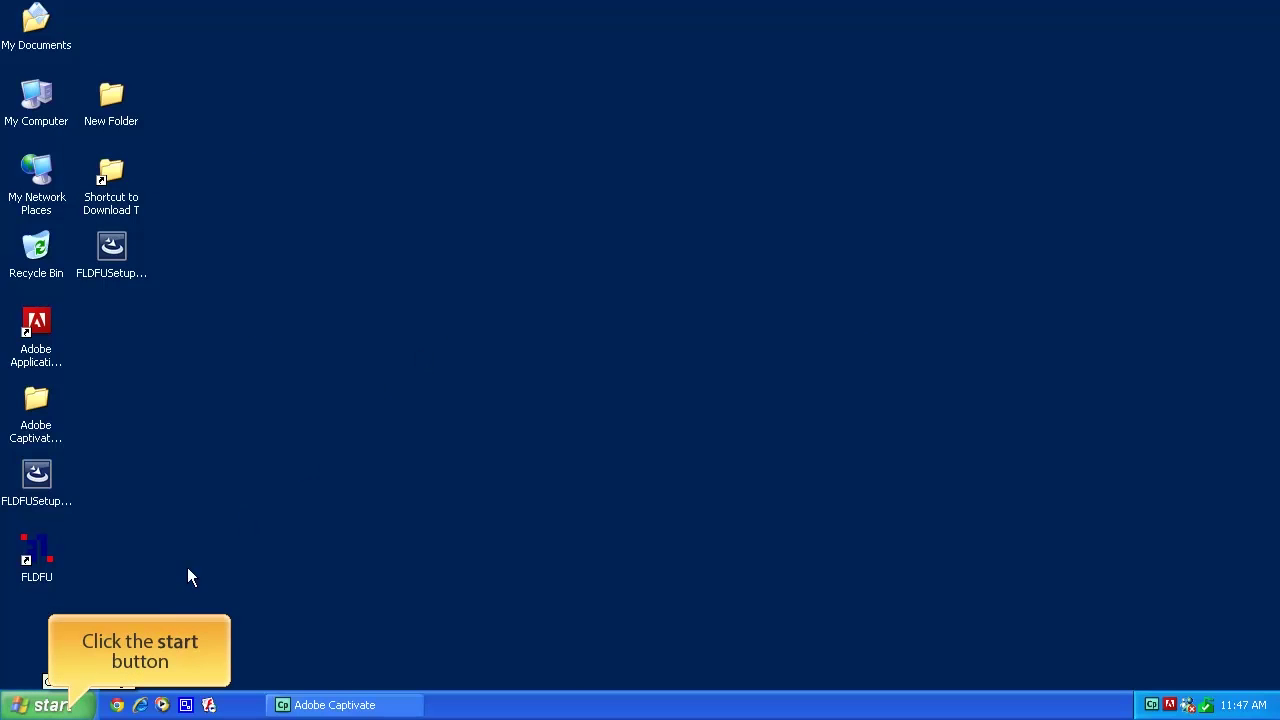
pyautogui.click(45, 705)
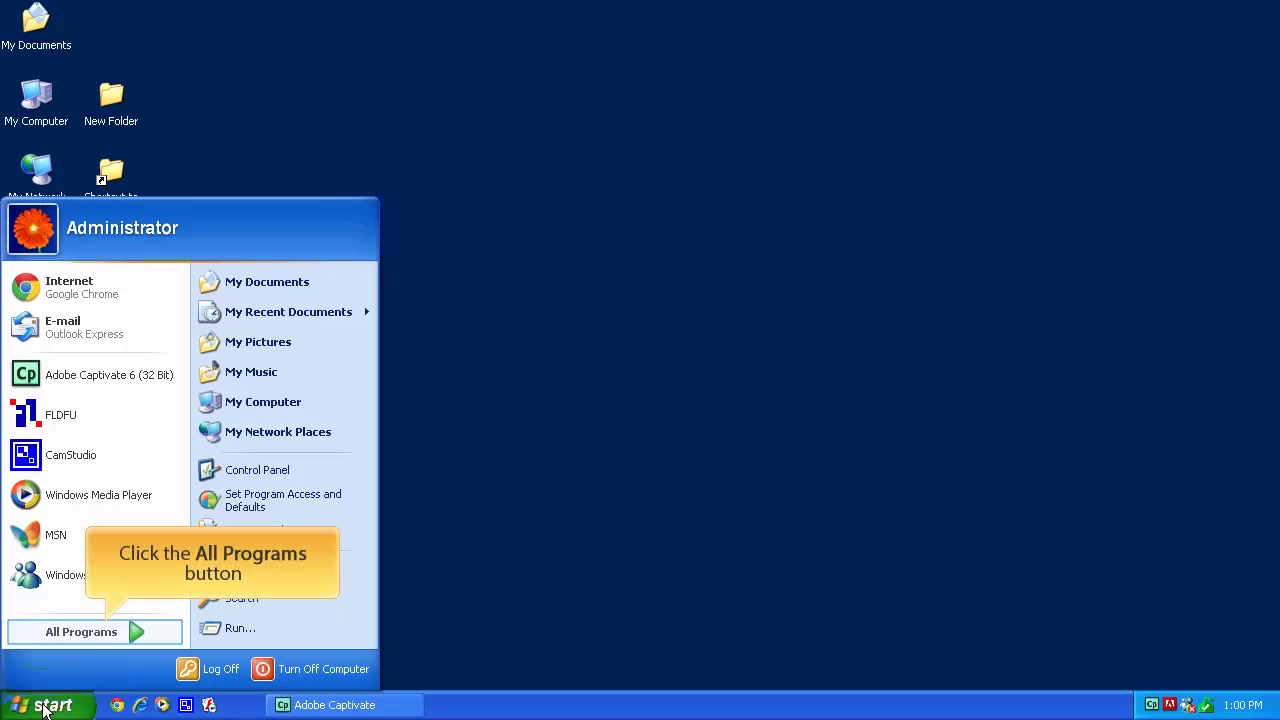
pyautogui.click(80, 631)
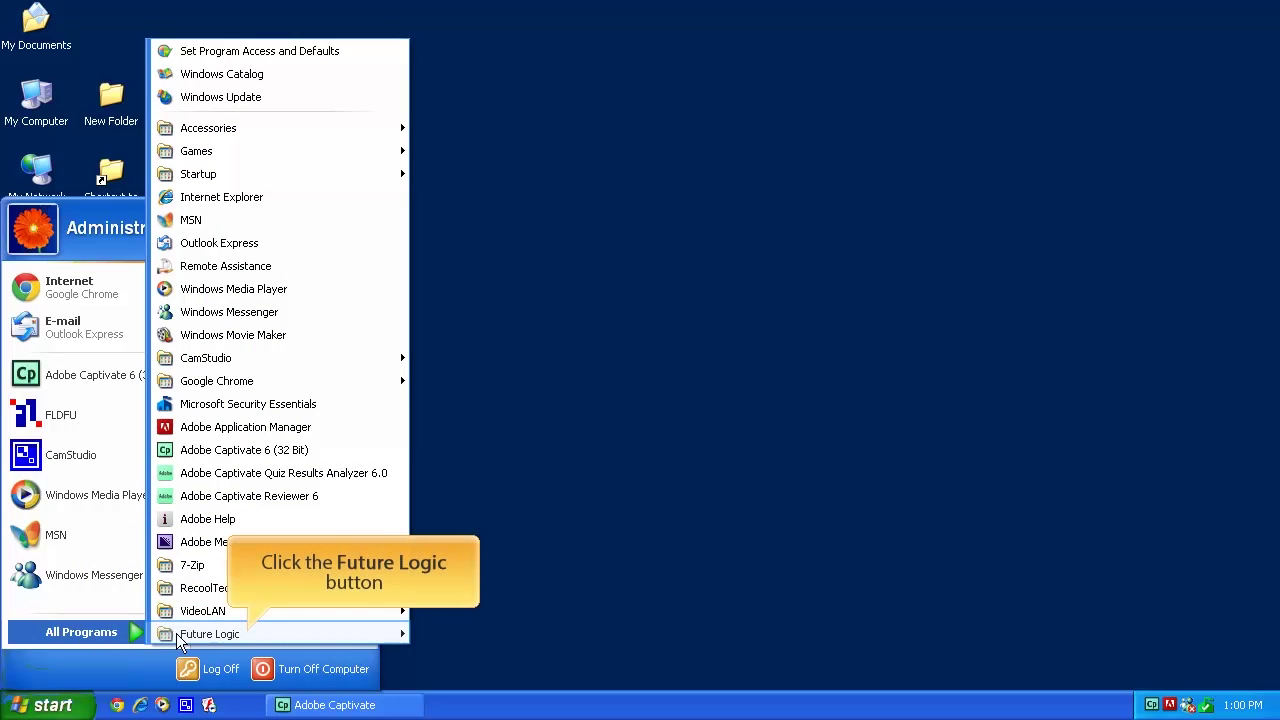
pyautogui.click(219, 635)
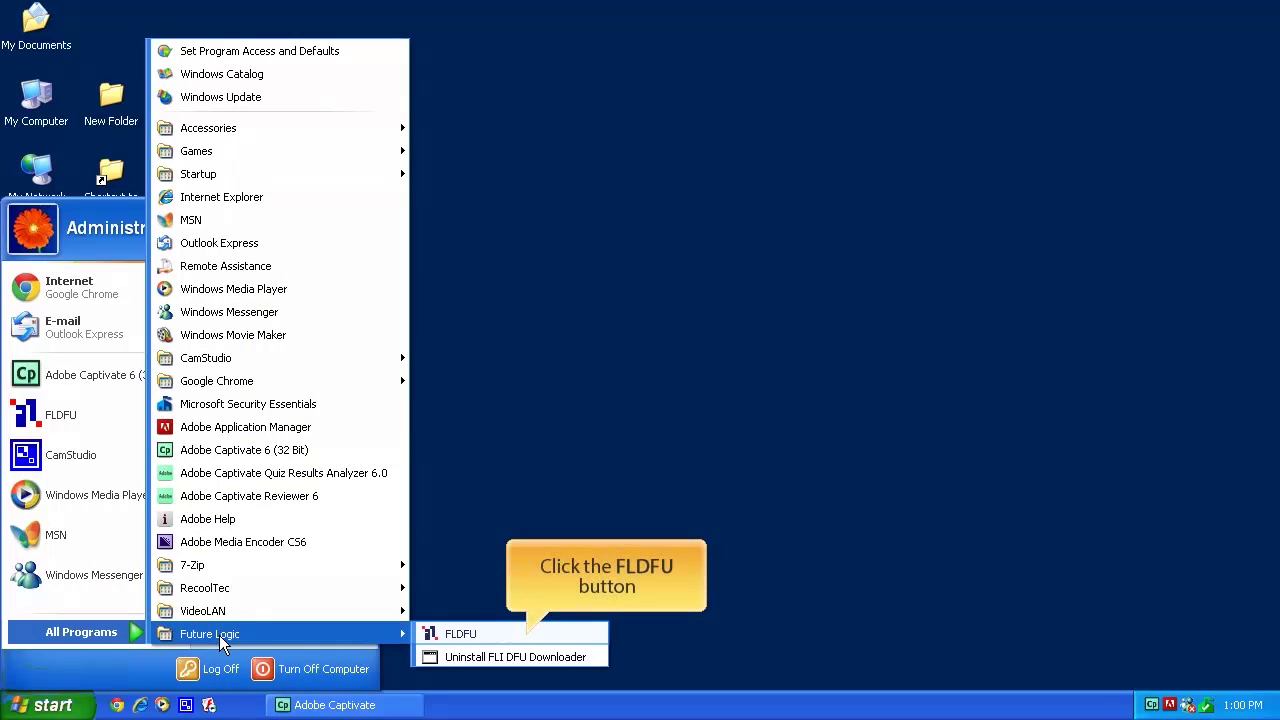
pyautogui.click(462, 634)
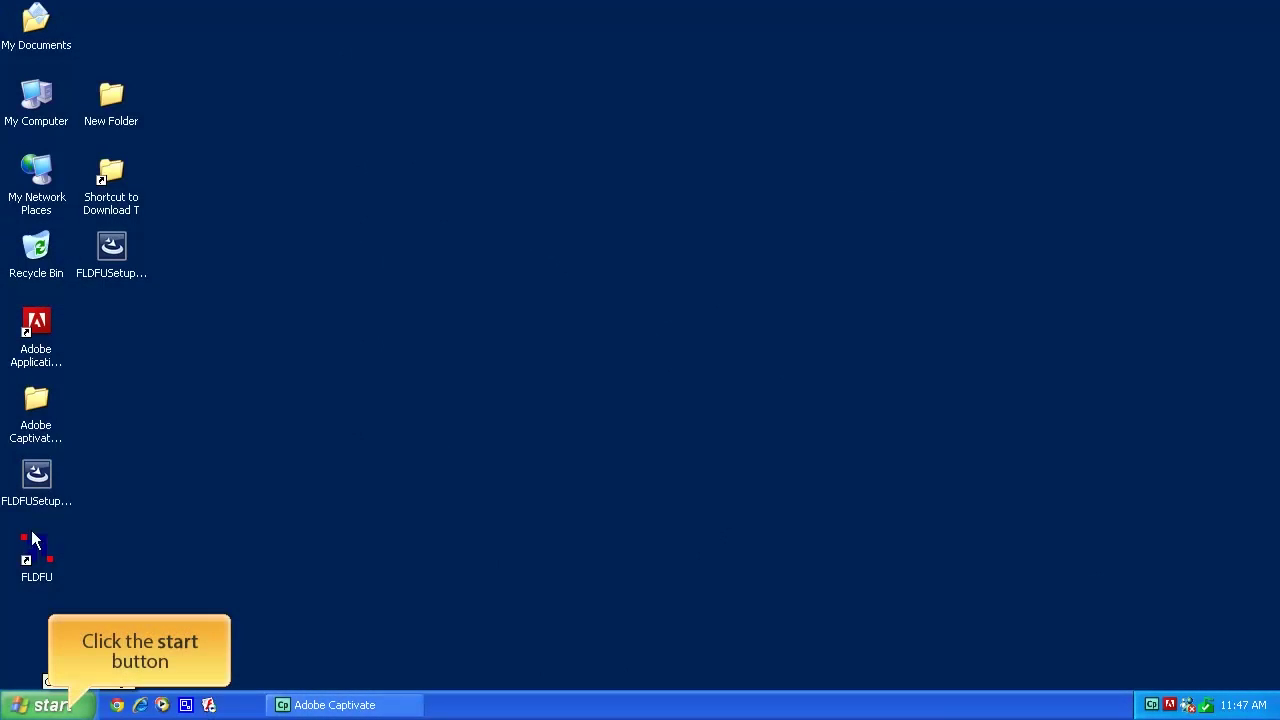
# Start the FLDFU firmware upgrade application from All Programs > Future Logic.
pyautogui.click(42, 706)
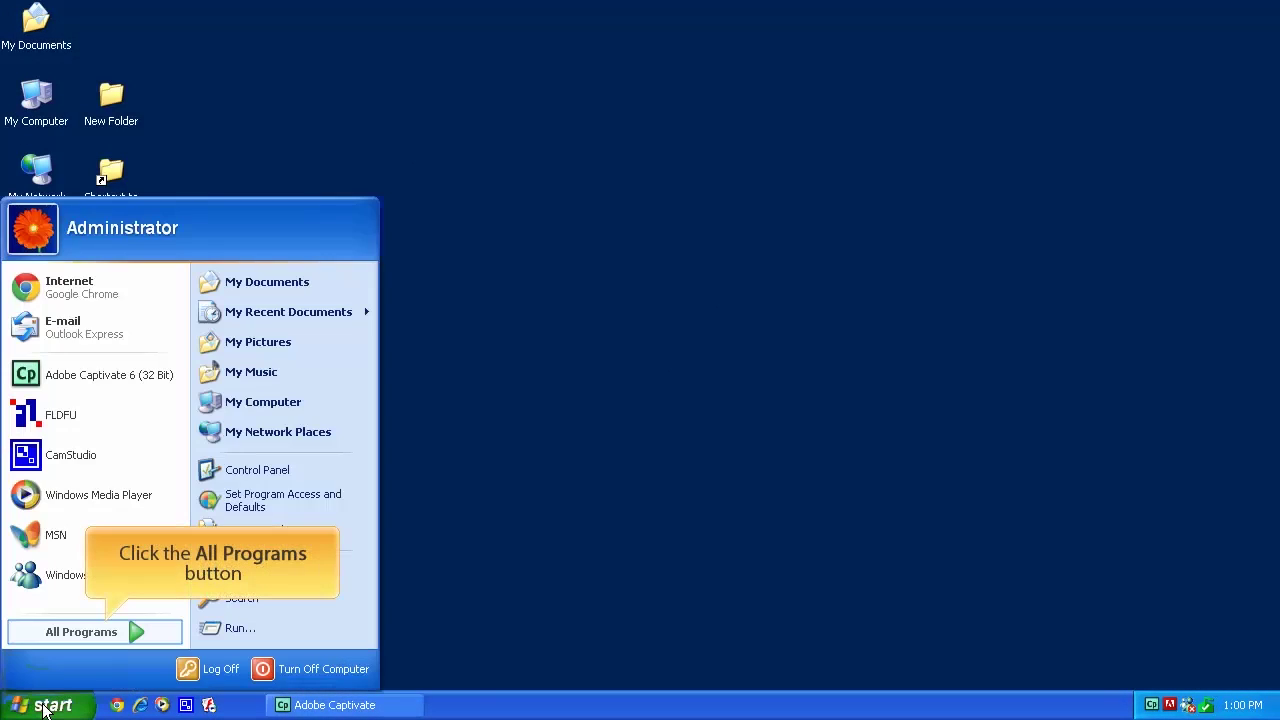
pyautogui.click(80, 631)
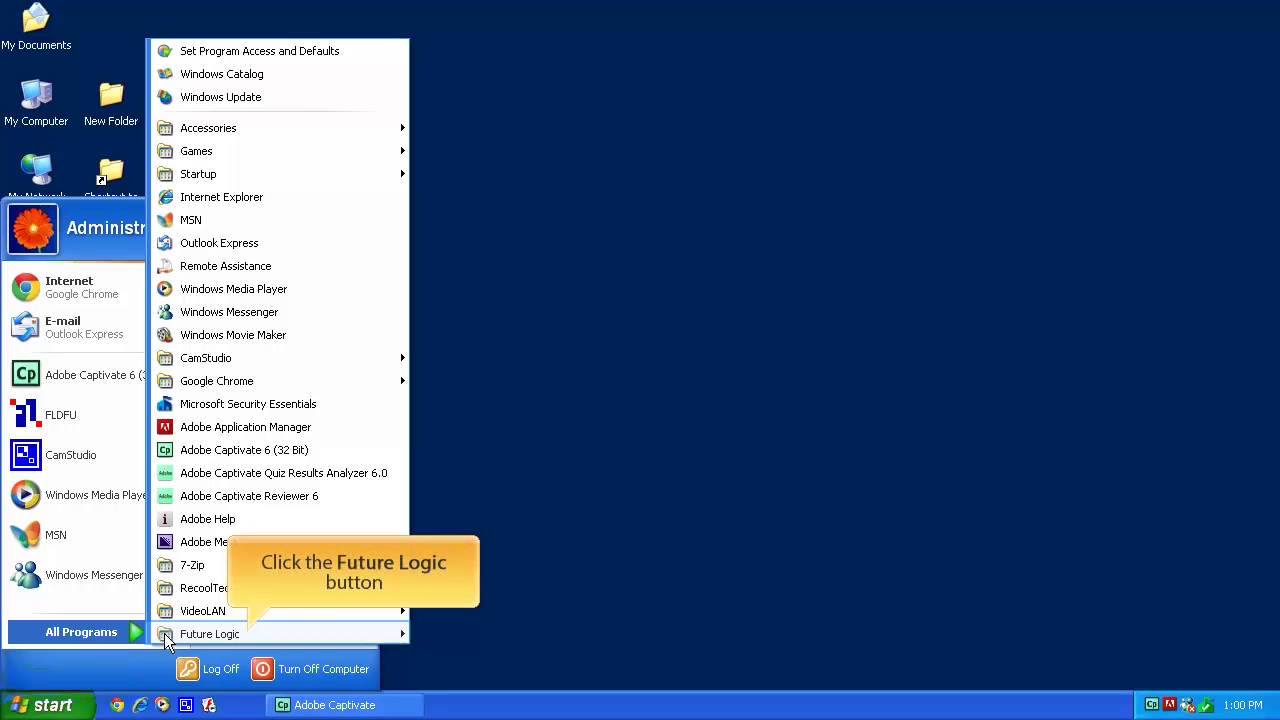
pyautogui.click(220, 636)
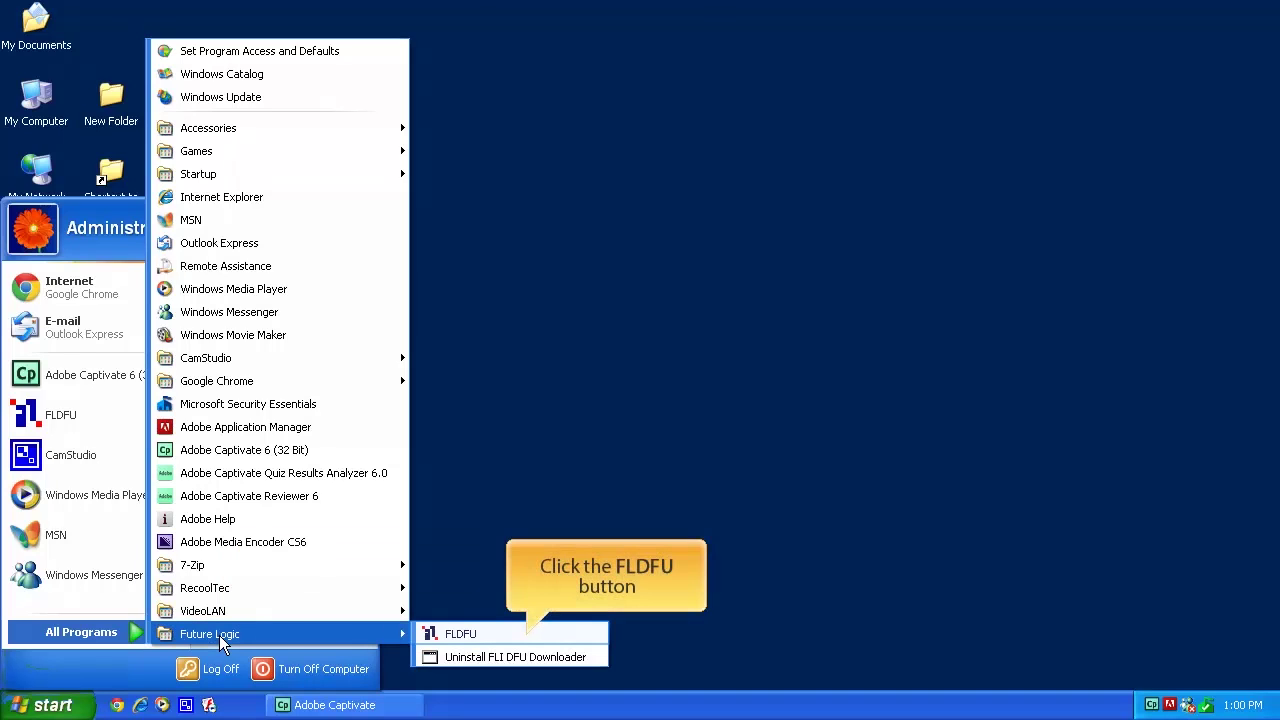
pyautogui.click(462, 634)
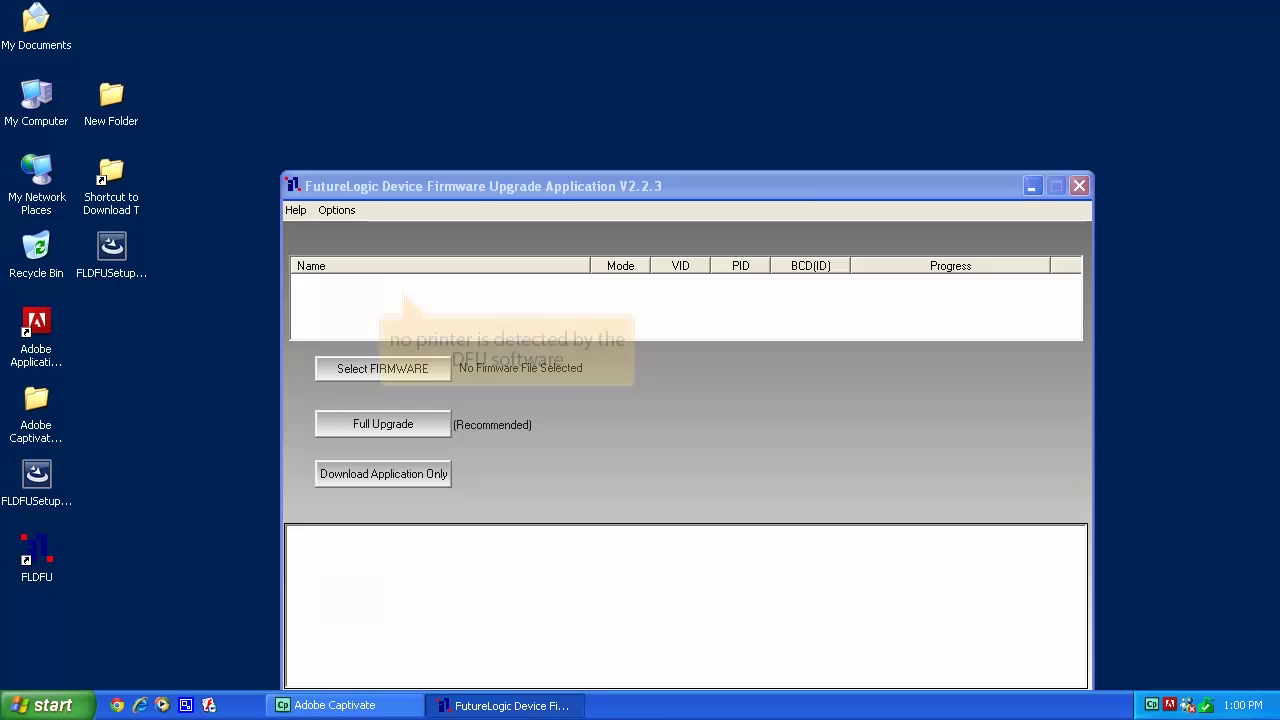